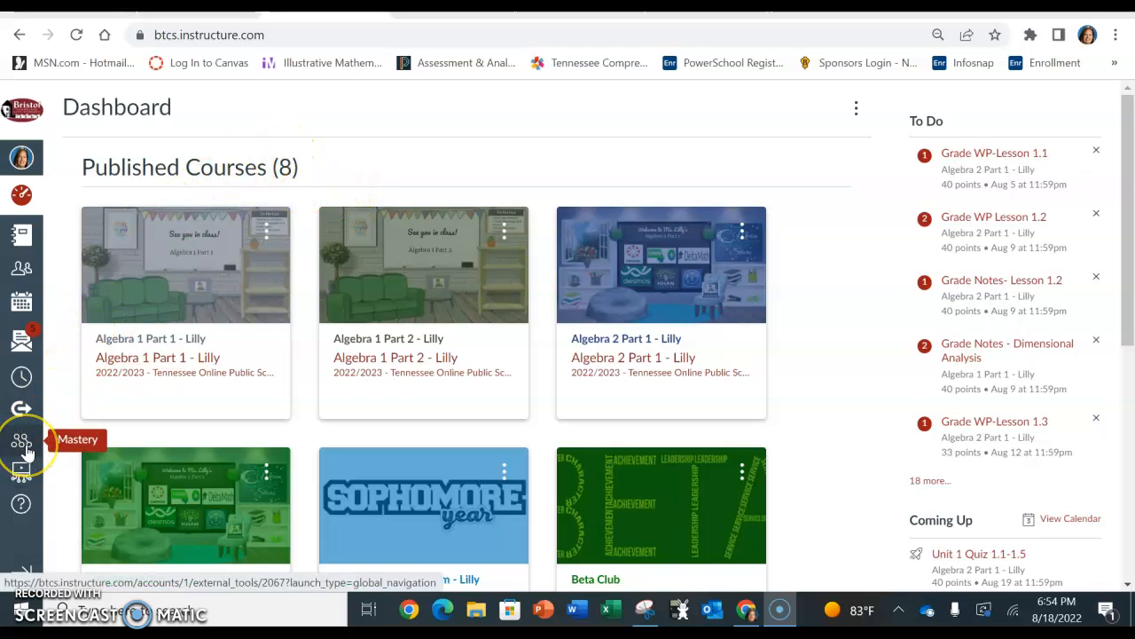
- Open Mastery from Canvas and start a new assessment in its Assessments area
left_click(24, 449)
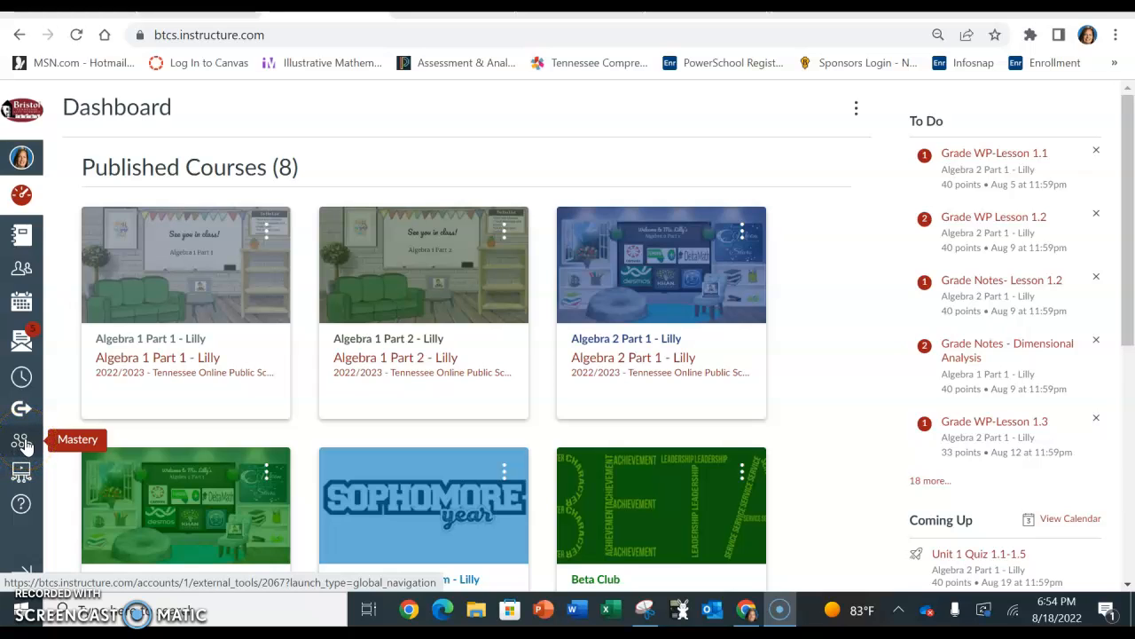
left_click(25, 446)
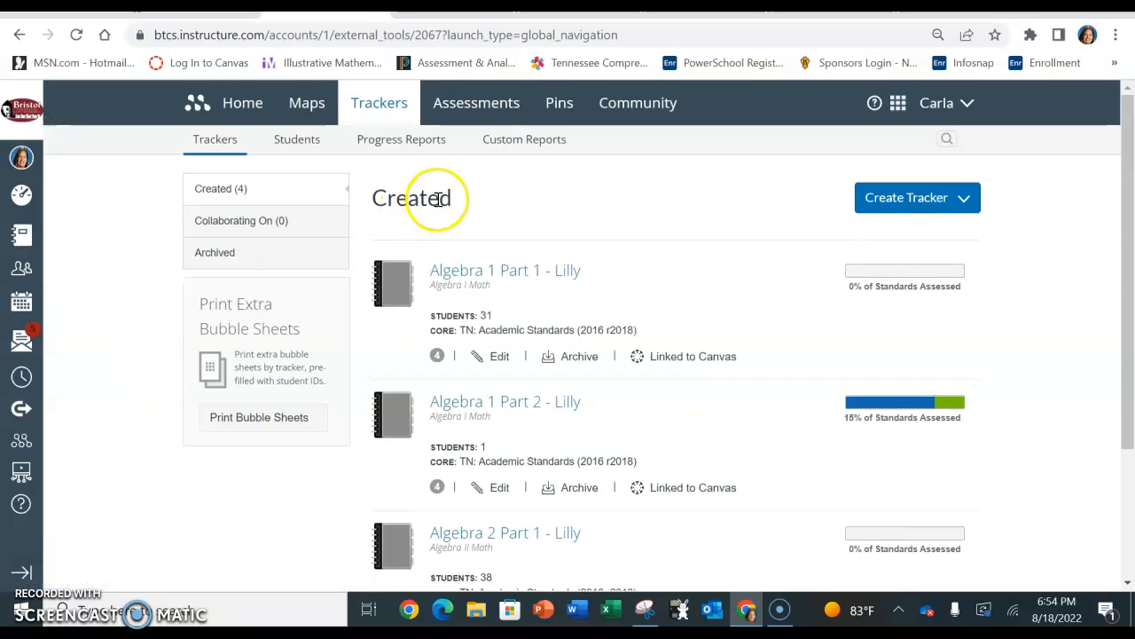
left_click(502, 107)
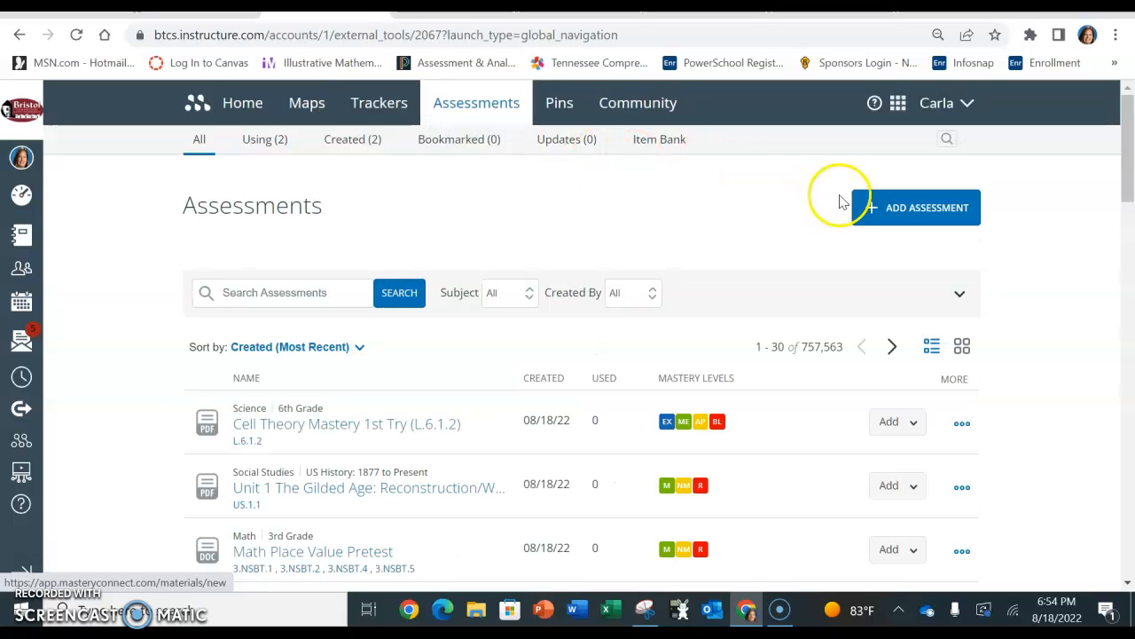
left_click(906, 217)
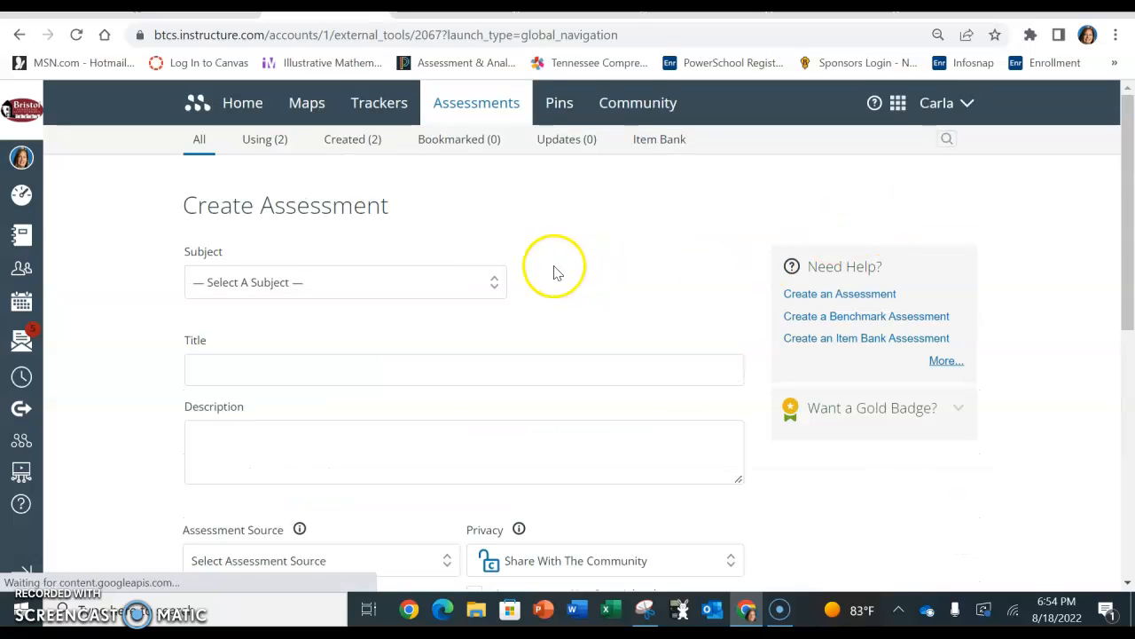
- Set the assessment's subject to Math and its core to TN: Academic Standards (2016 R2018)
left_click(419, 281)
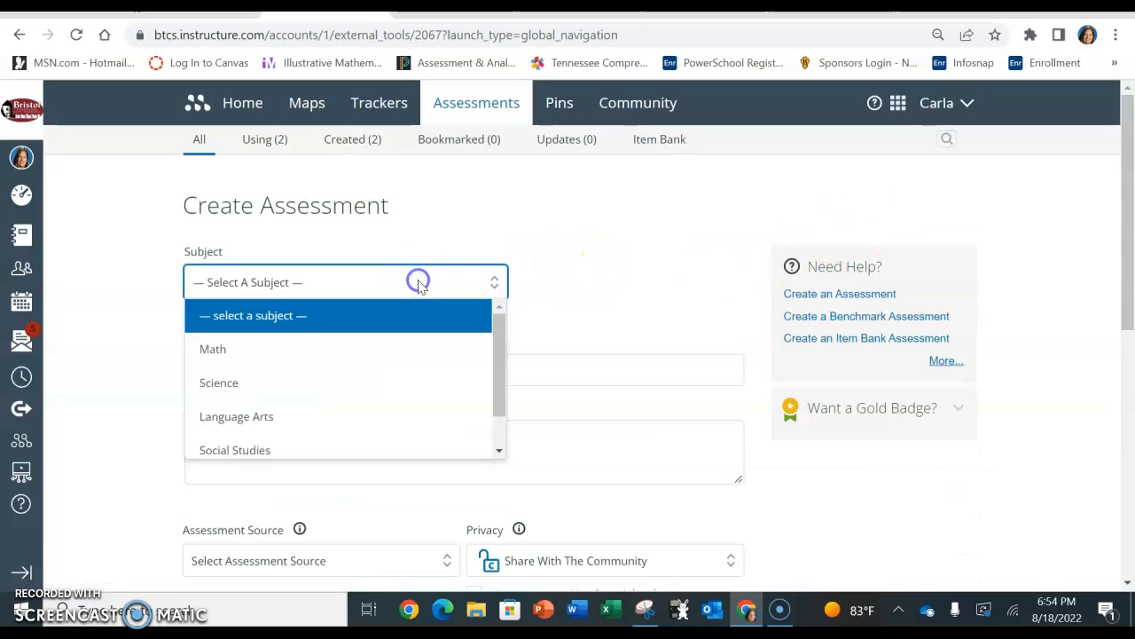
left_click(292, 355)
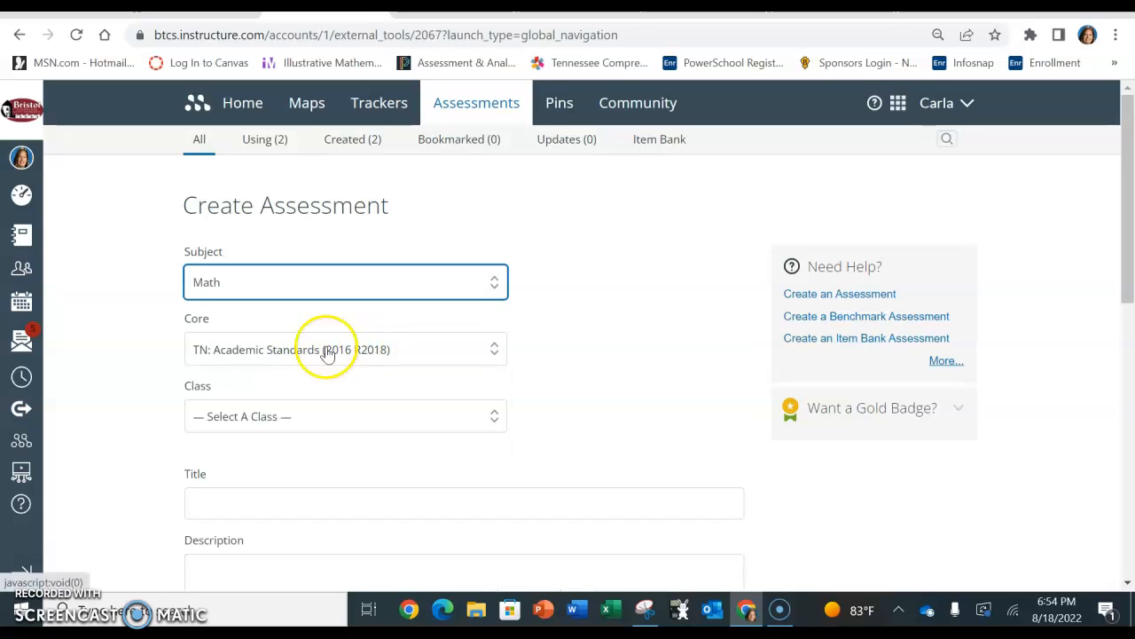
left_click(419, 347)
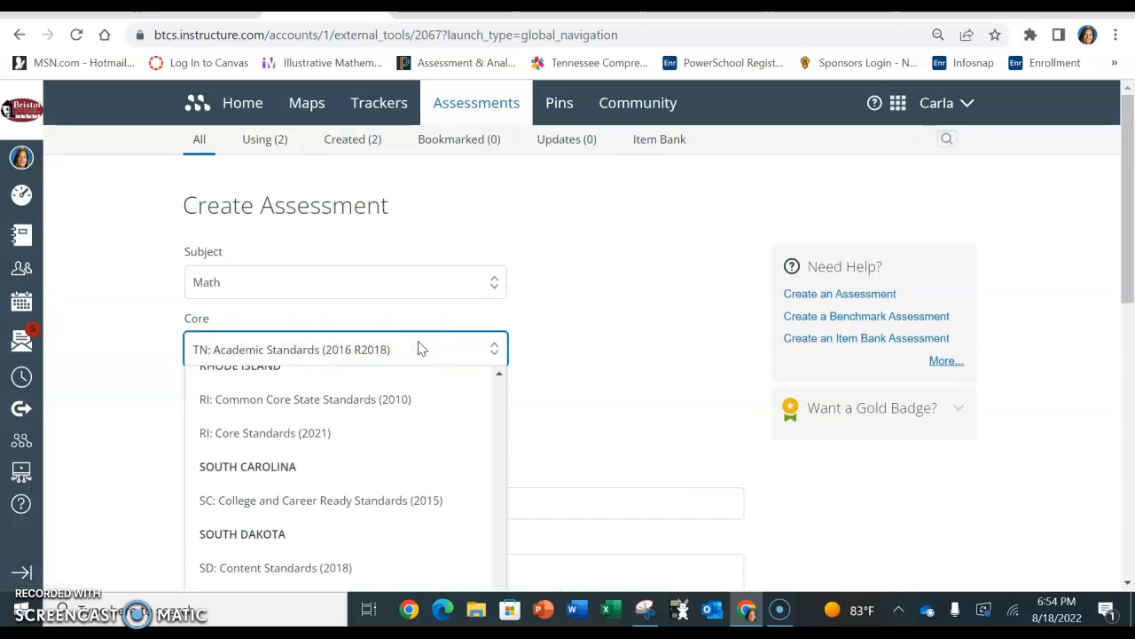
left_click(280, 355)
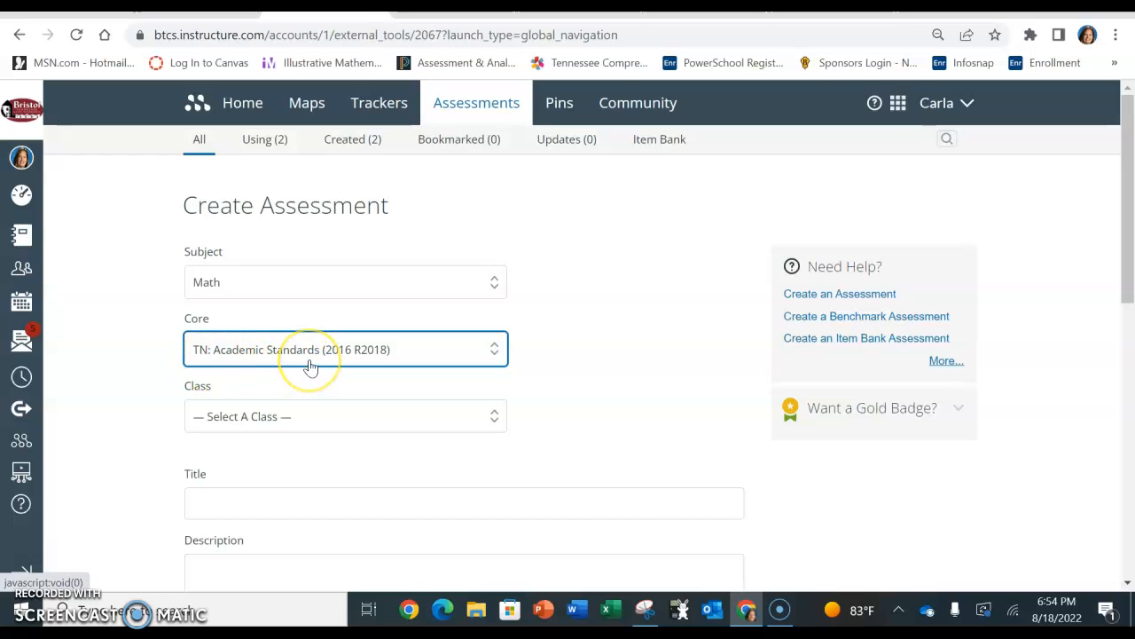
- Set the assessment's class to Algebra I and its standard to Multi-Standard
scroll(310, 368, "down", 2)
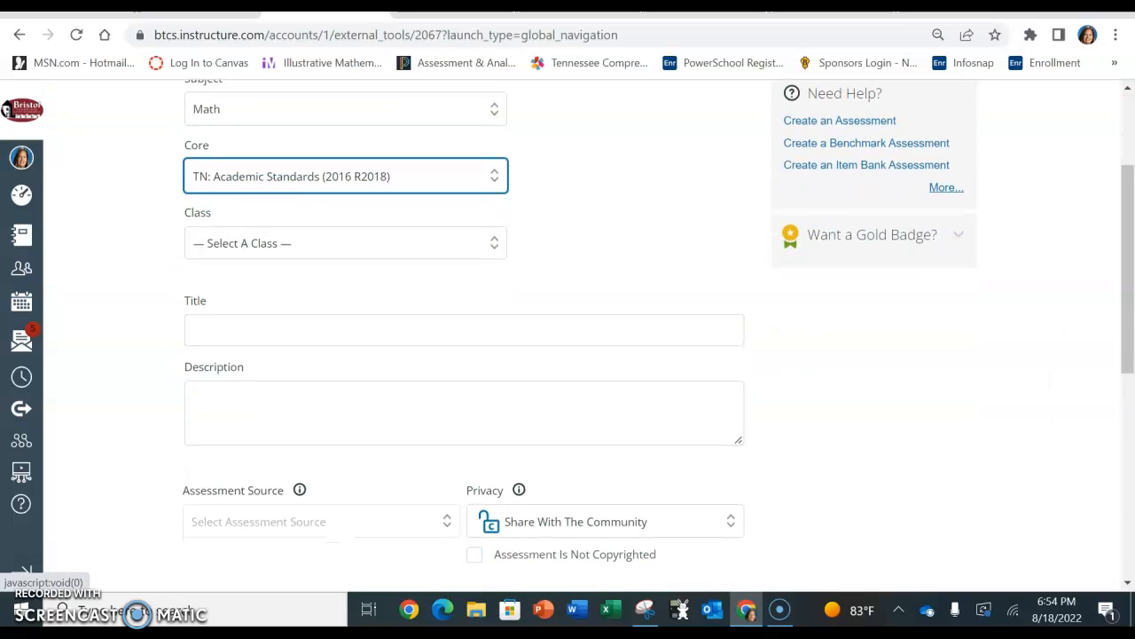
left_click(299, 244)
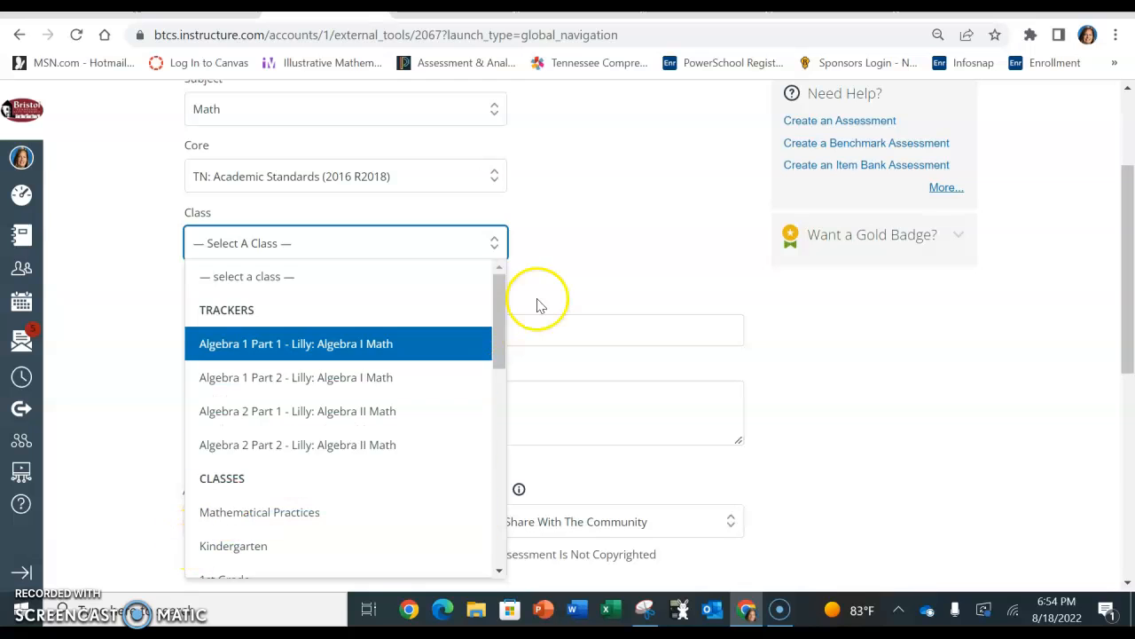
left_click_drag(499, 295, 515, 446)
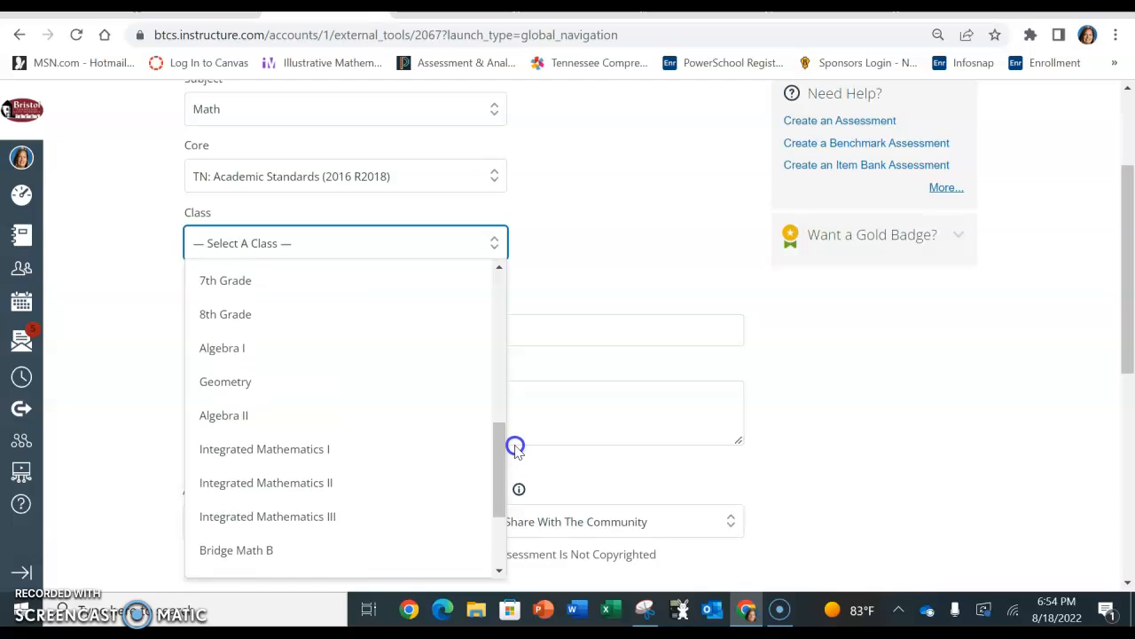
left_click(236, 357)
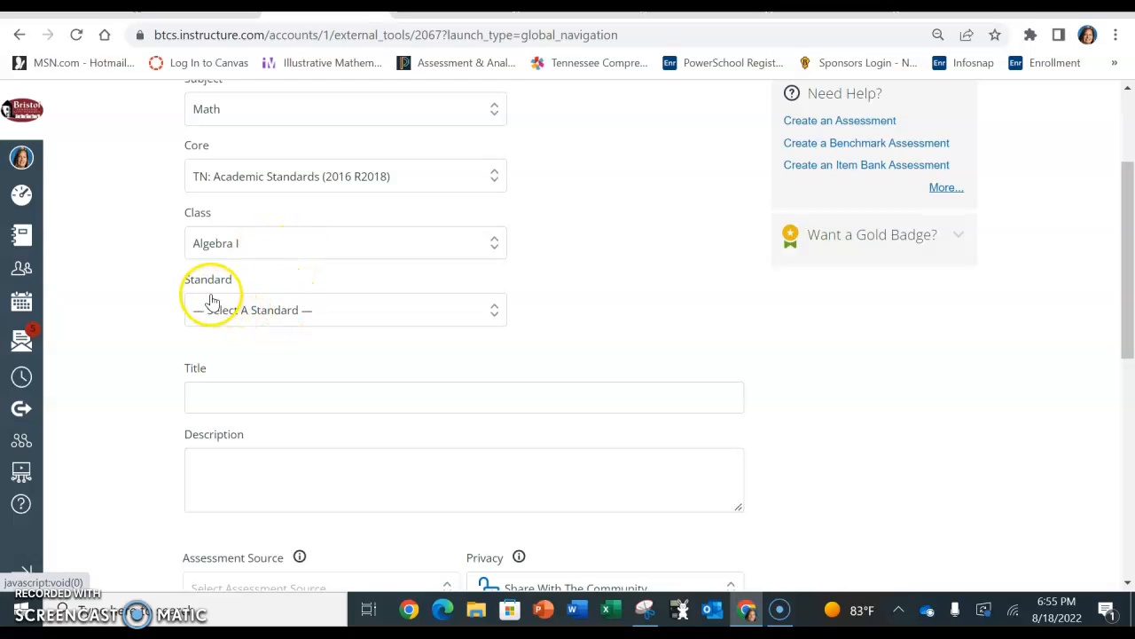
left_click(286, 310)
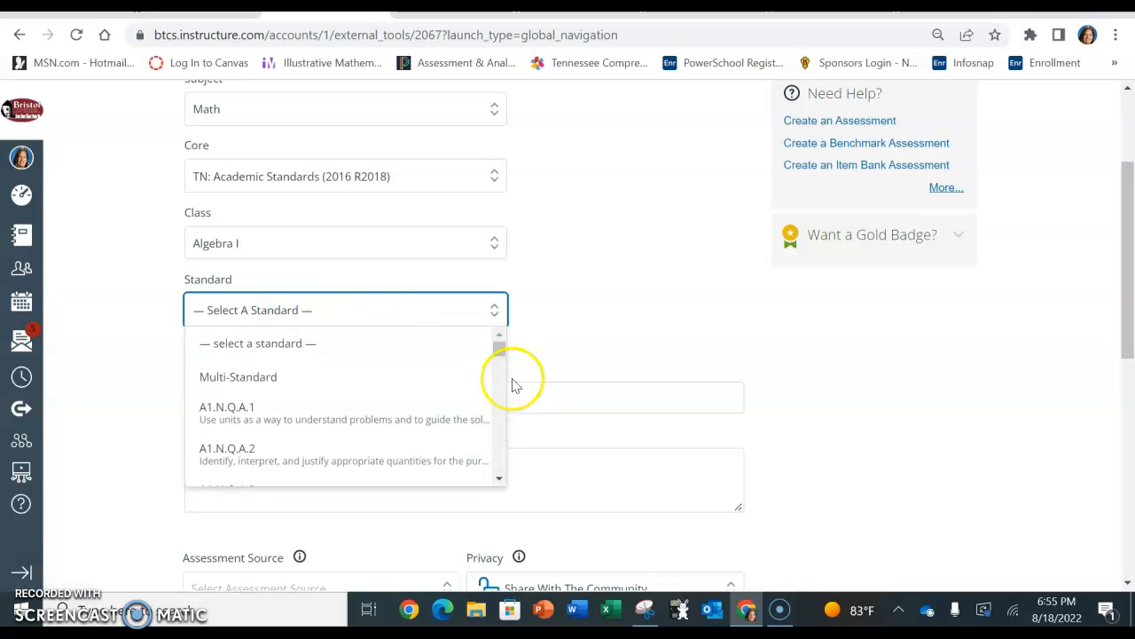
mouse_move(500, 354)
left_mouse_down()
mouse_move(497, 383)
mouse_move(500, 347)
left_mouse_up()
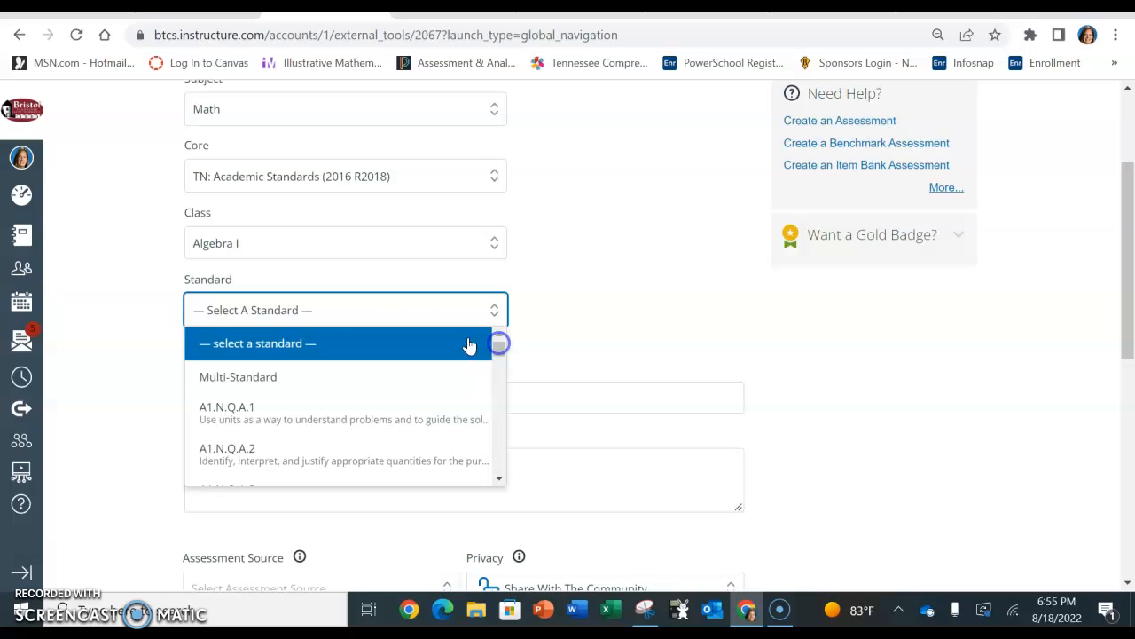
left_click(249, 381)
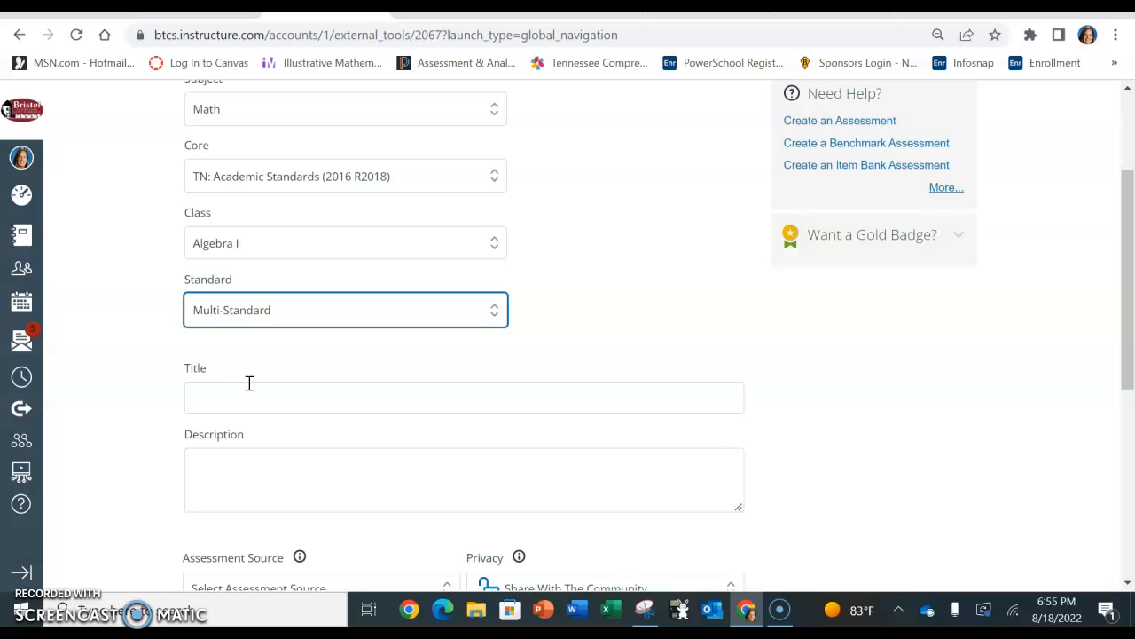
left_click(247, 410)
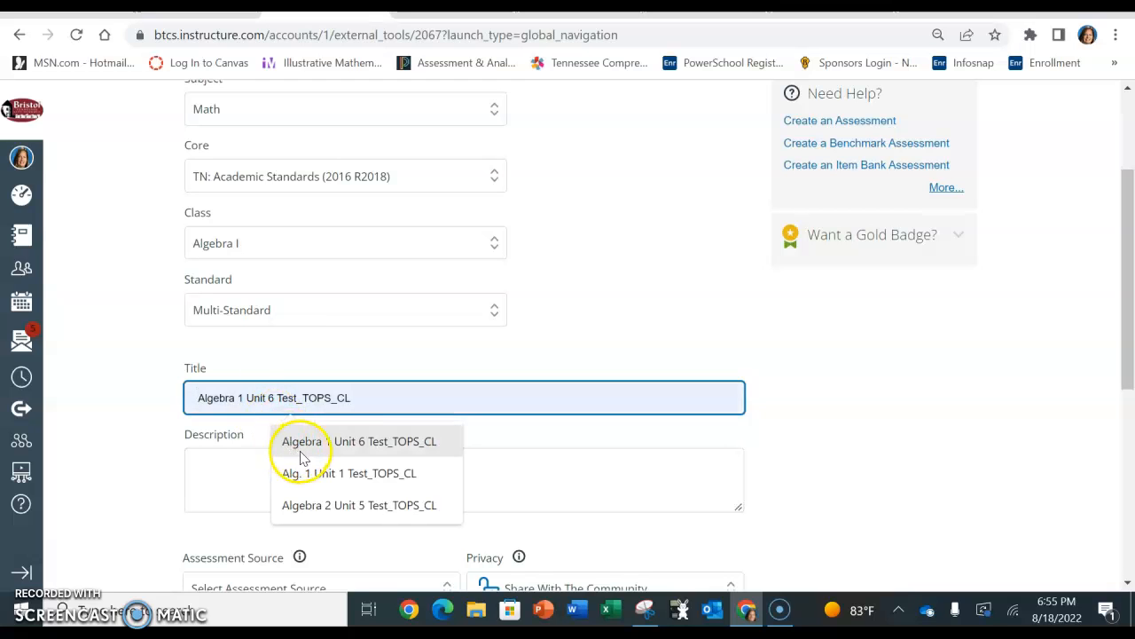
left_click(370, 450)
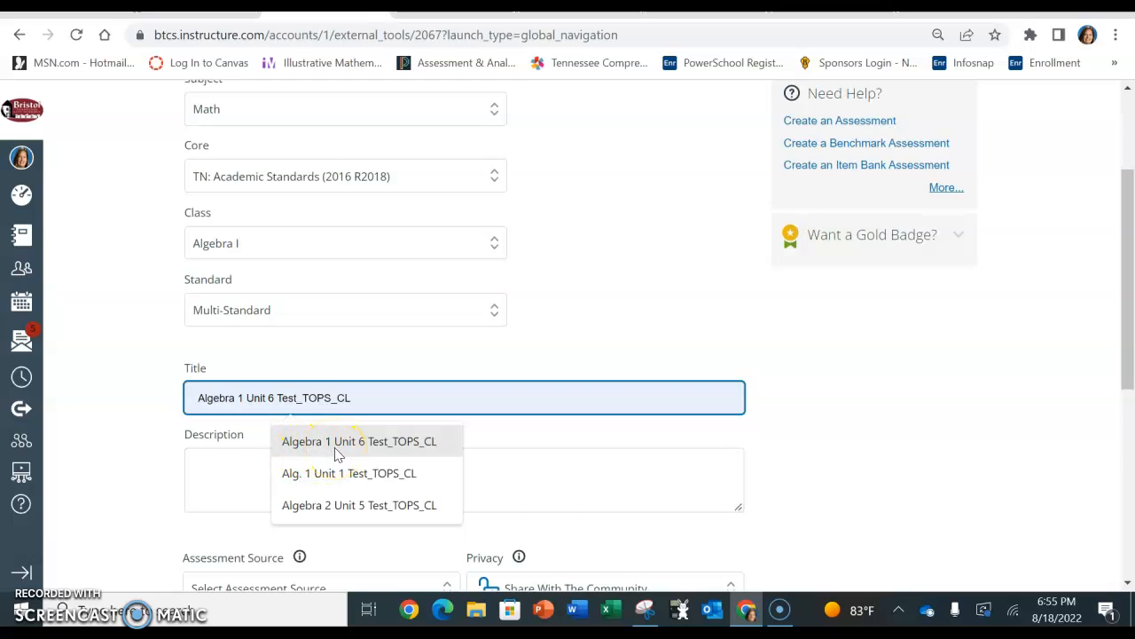
left_click(242, 466)
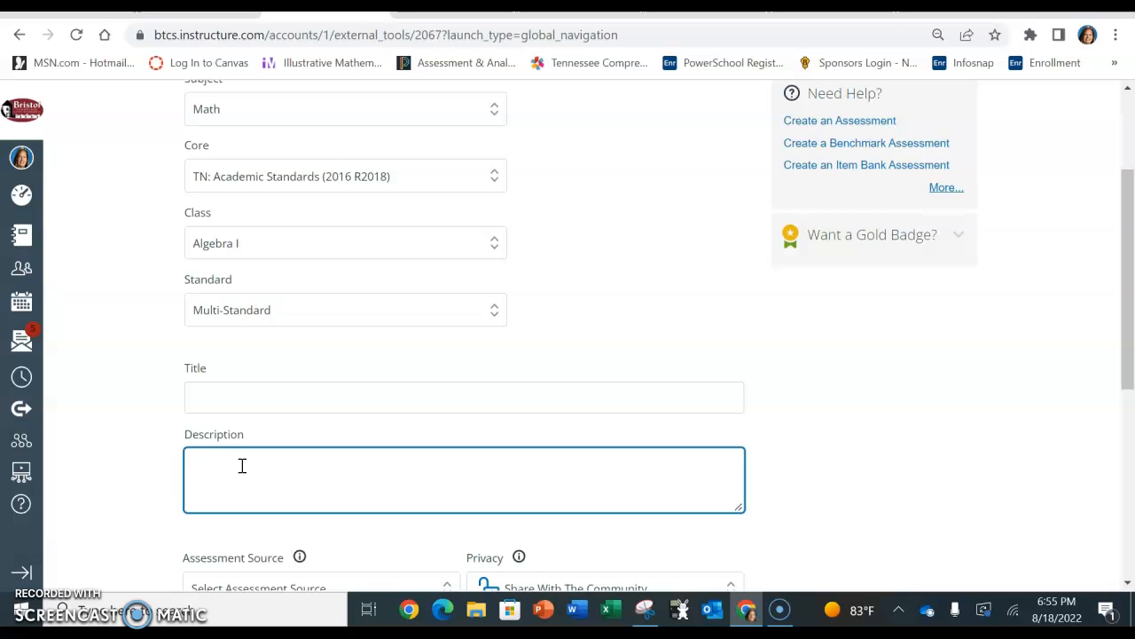
- Choose the item-based Mastery Item Bank Supplemental as the assessment source
scroll(242, 465, "down", 4)
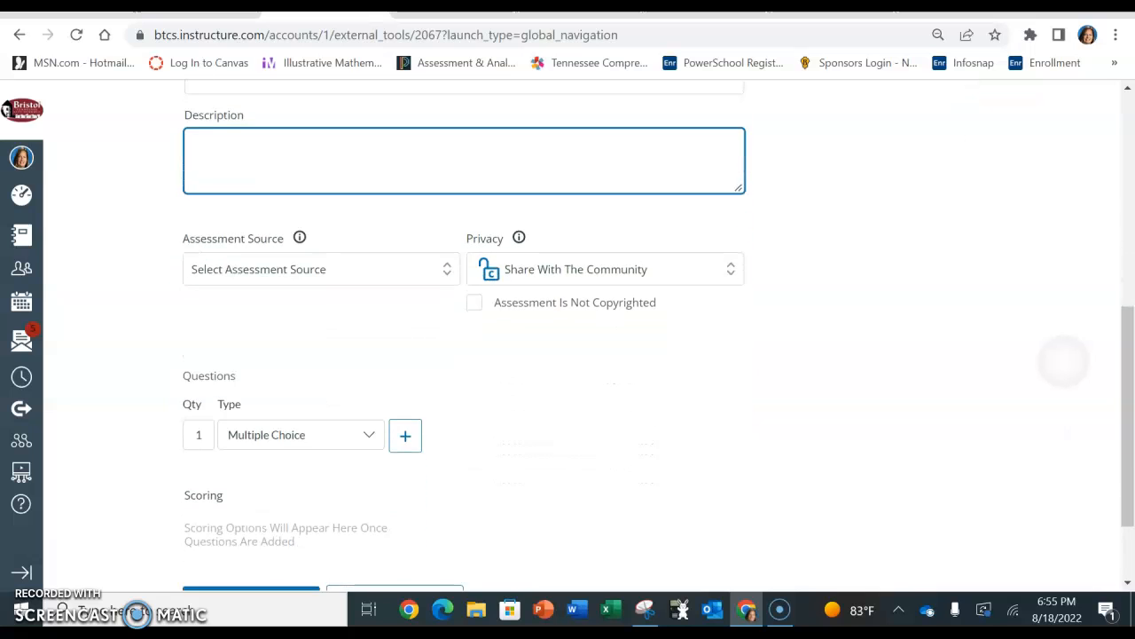
scroll(568, 355, "down", 1)
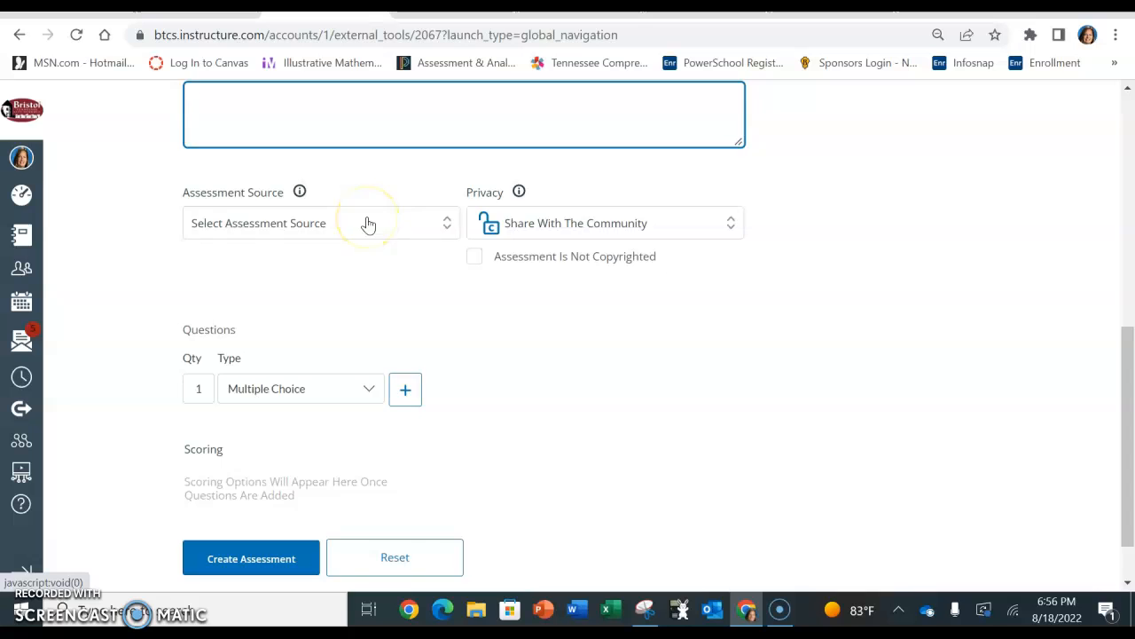
scroll(368, 223, "up", 2)
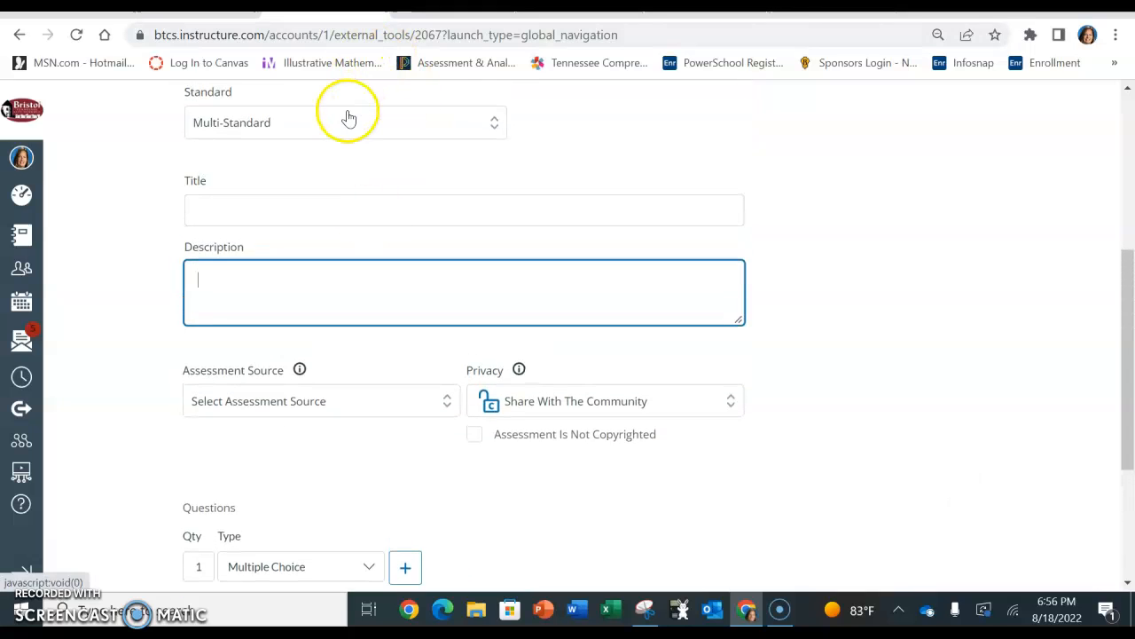
left_click(398, 399)
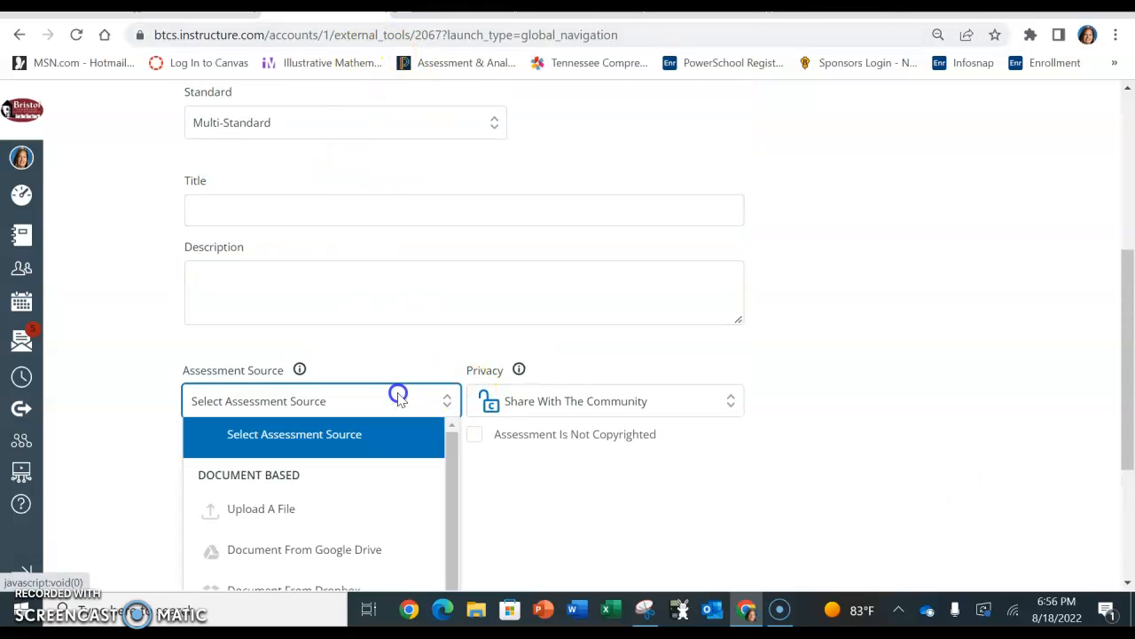
left_click(398, 400)
scroll(398, 400, "down", 3)
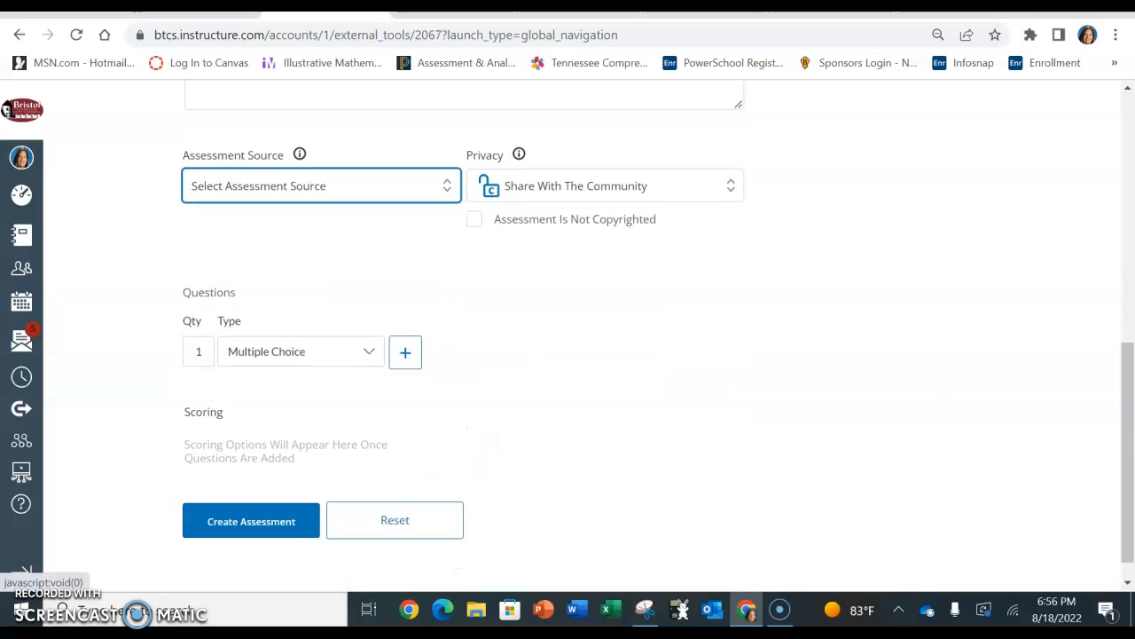
left_click(403, 190)
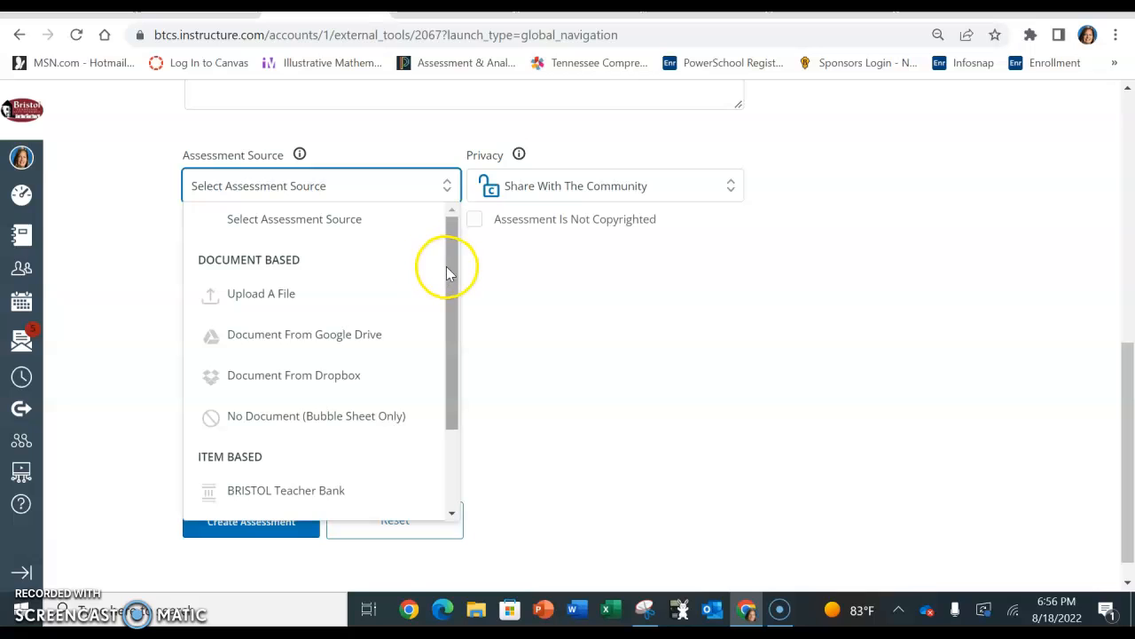
left_click_drag(448, 271, 456, 353)
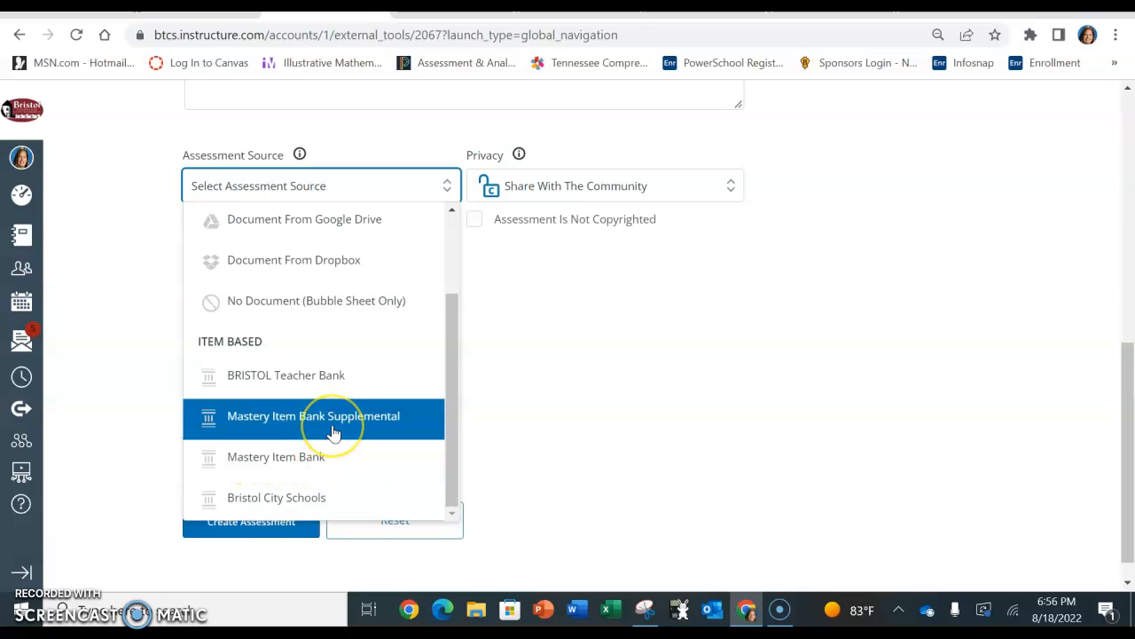
left_click(333, 432)
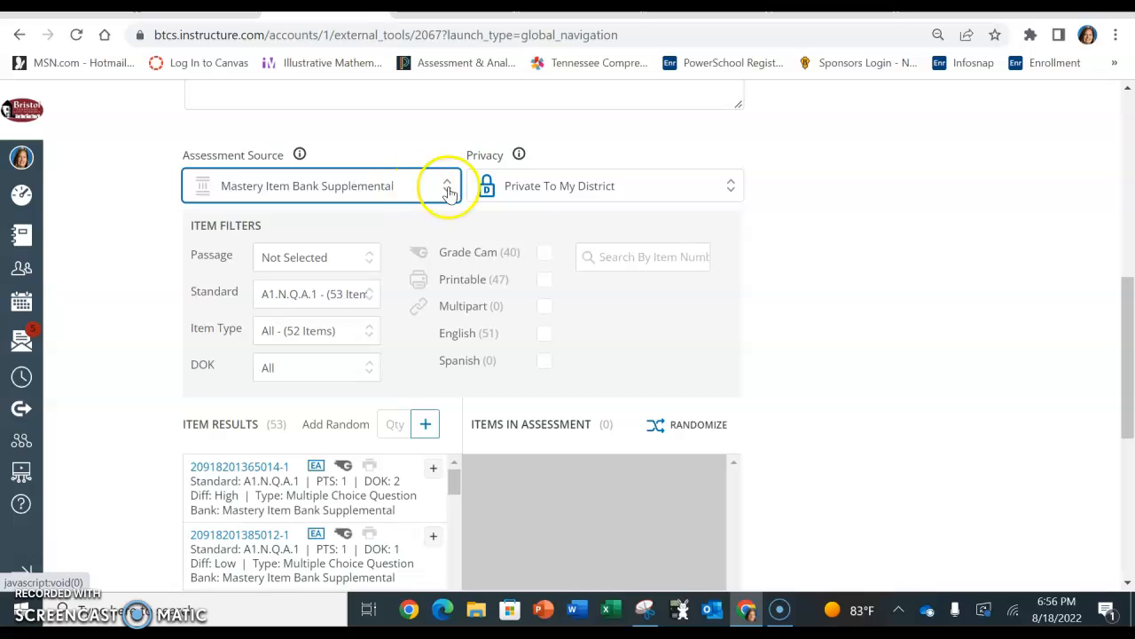
- Set the privacy to Private To My District and filter the bank items by standard A1.A.SSE.B.3a
left_click(519, 187)
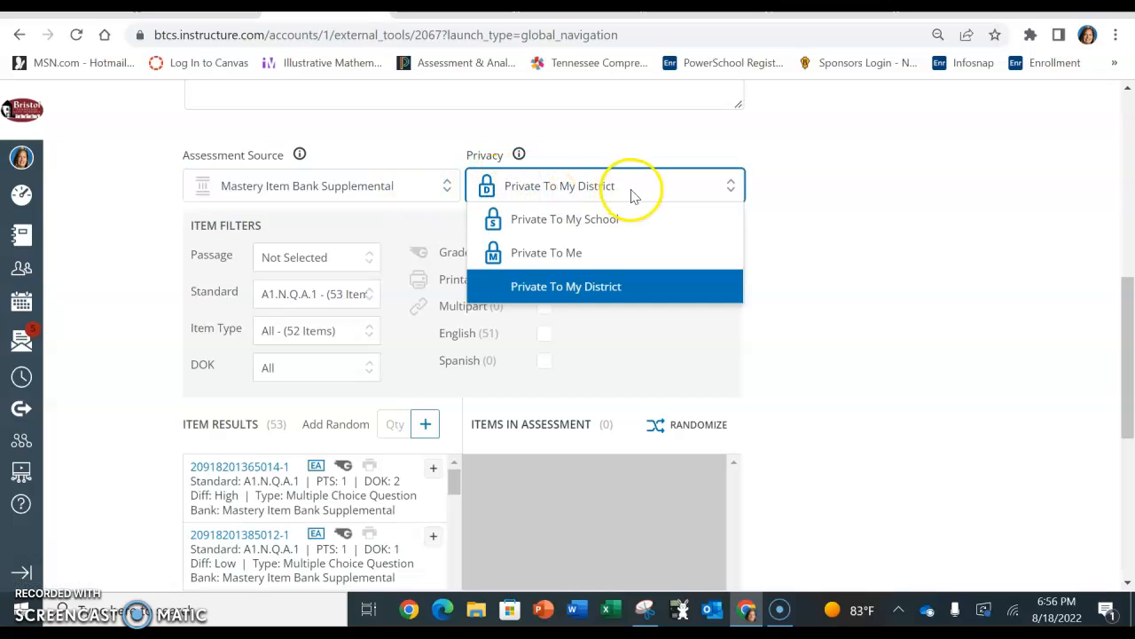
left_click(633, 293)
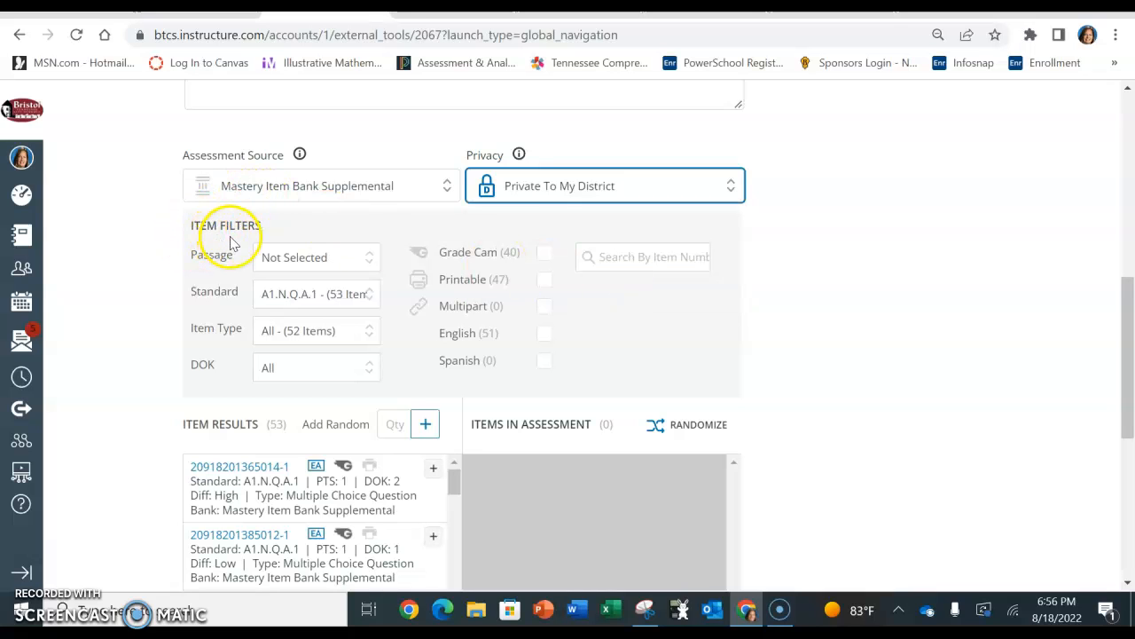
left_click(347, 302)
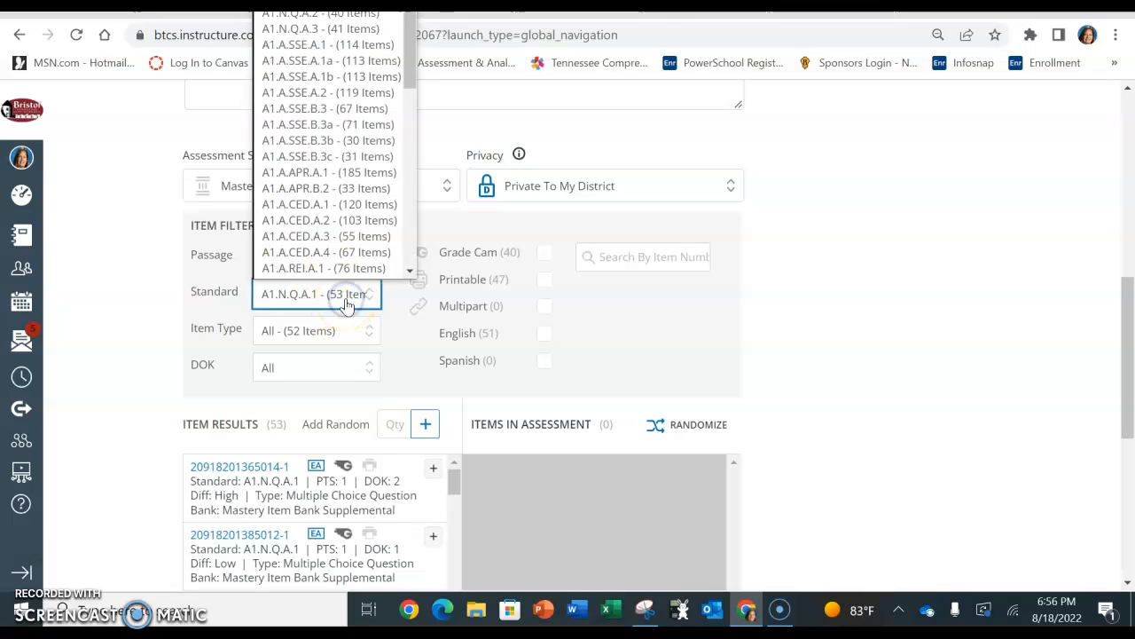
left_click(304, 125)
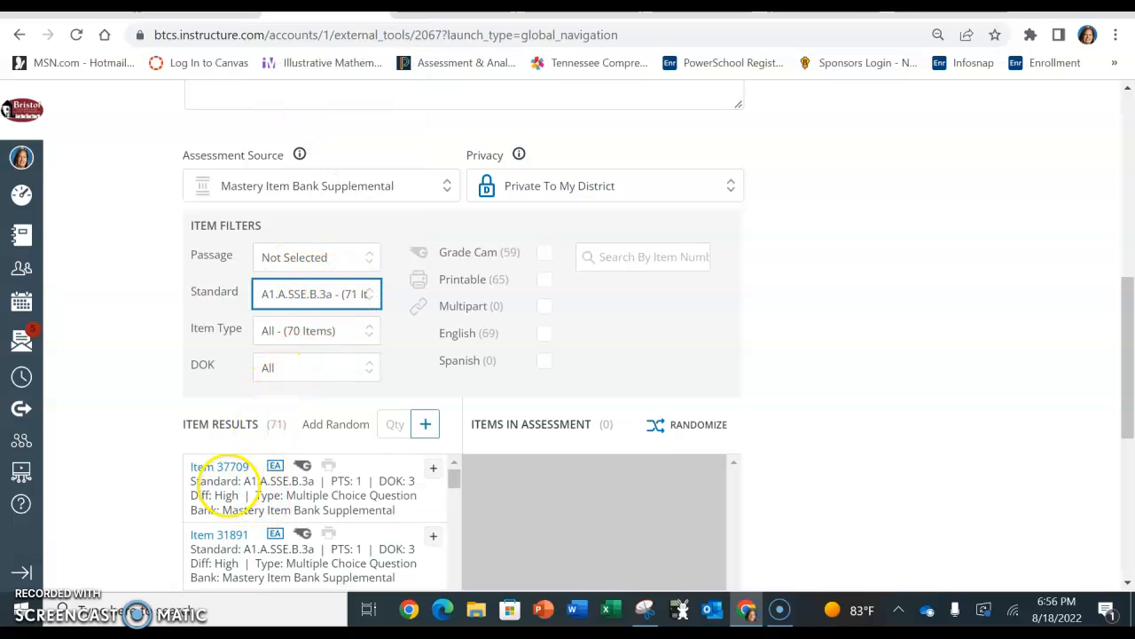
- Preview Item 37709 from the item results, examine its question and item info, and go on to the following item
scroll(220, 479, "down", 2)
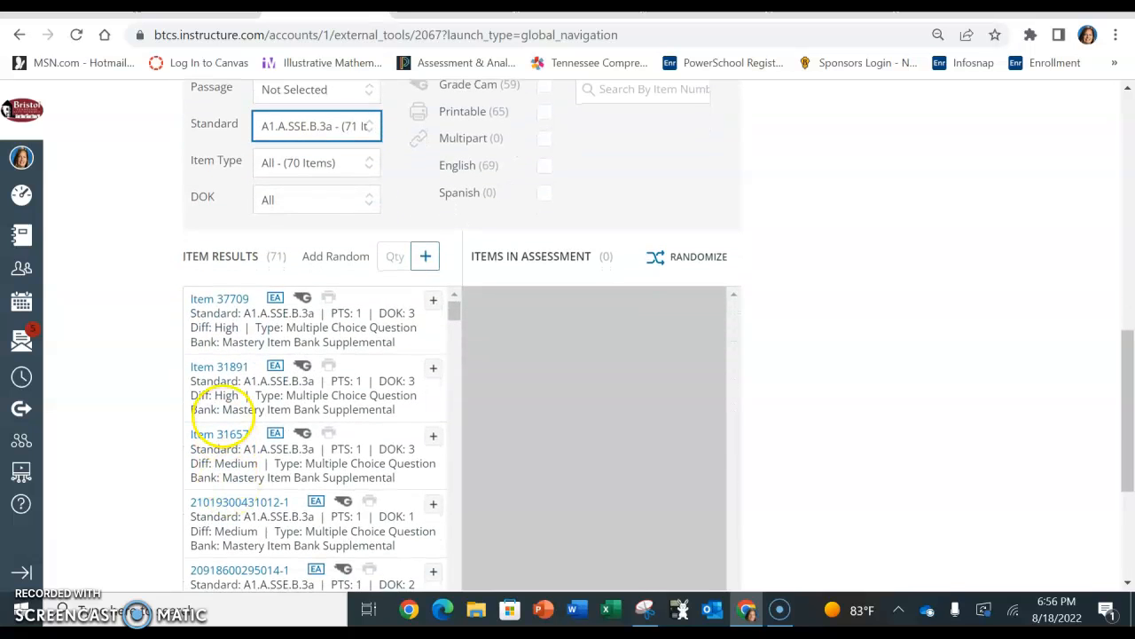
left_click(222, 301)
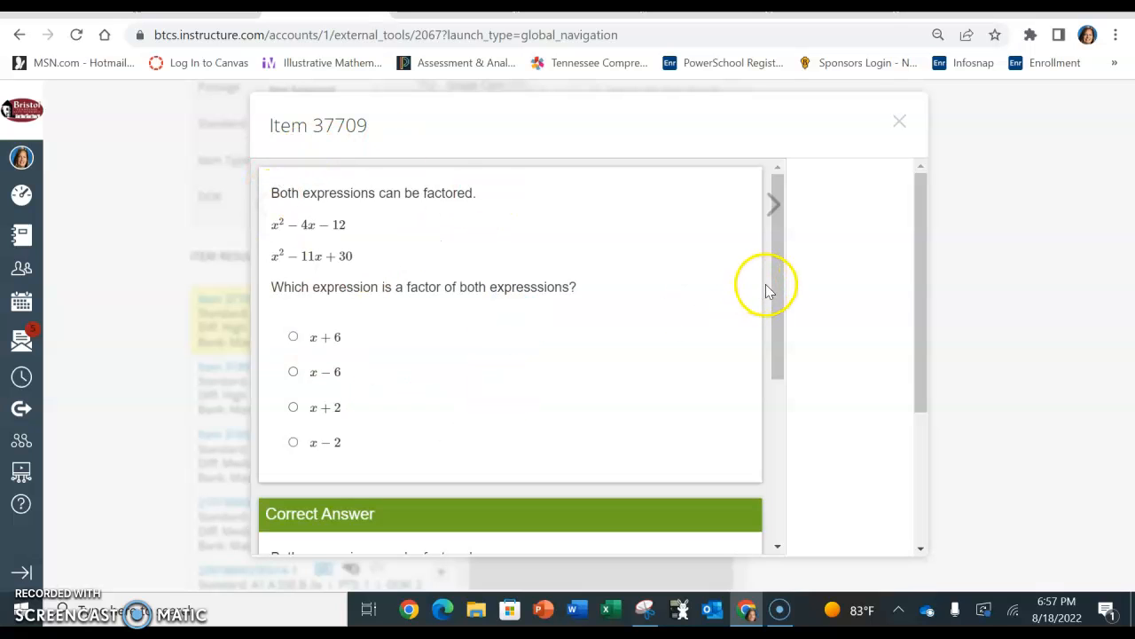
left_click_drag(918, 261, 887, 444)
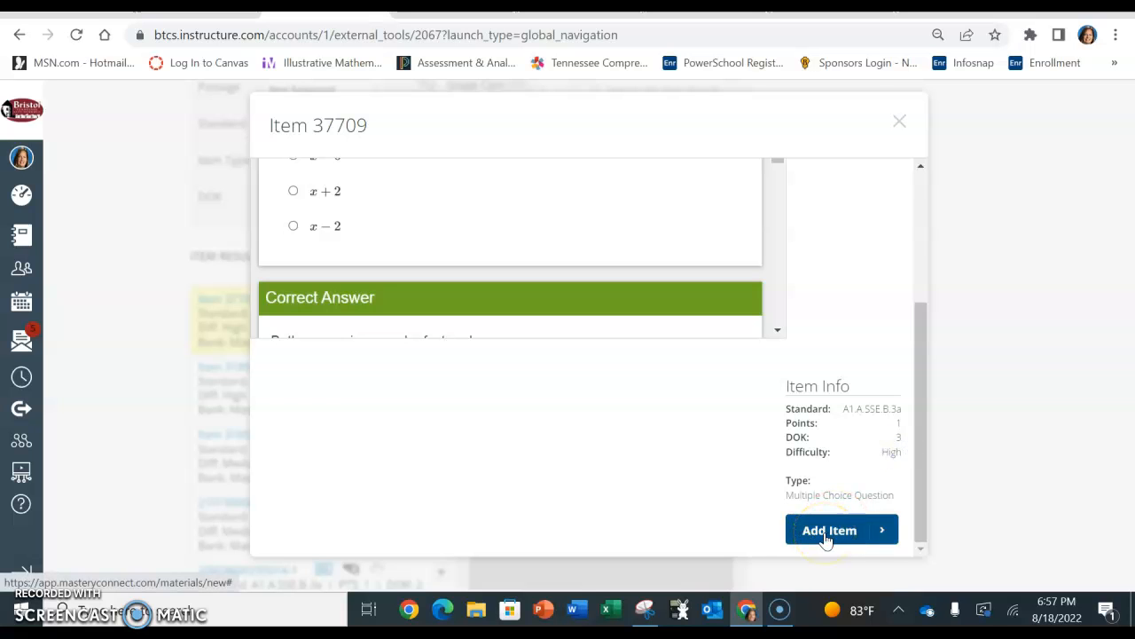
left_click_drag(918, 436, 928, 297)
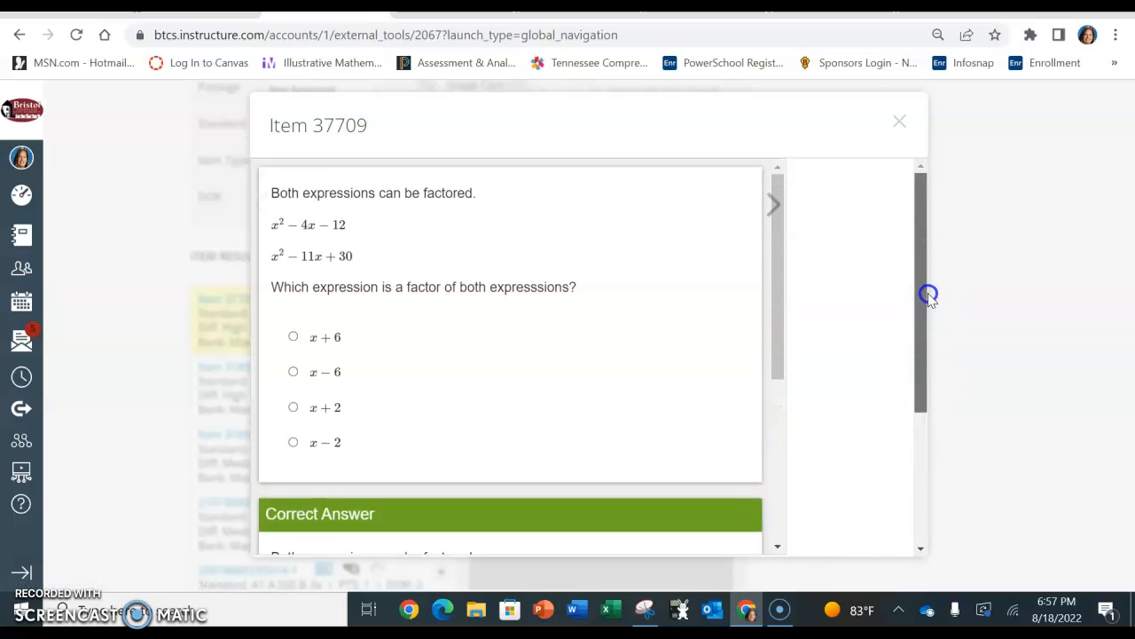
left_click(772, 205)
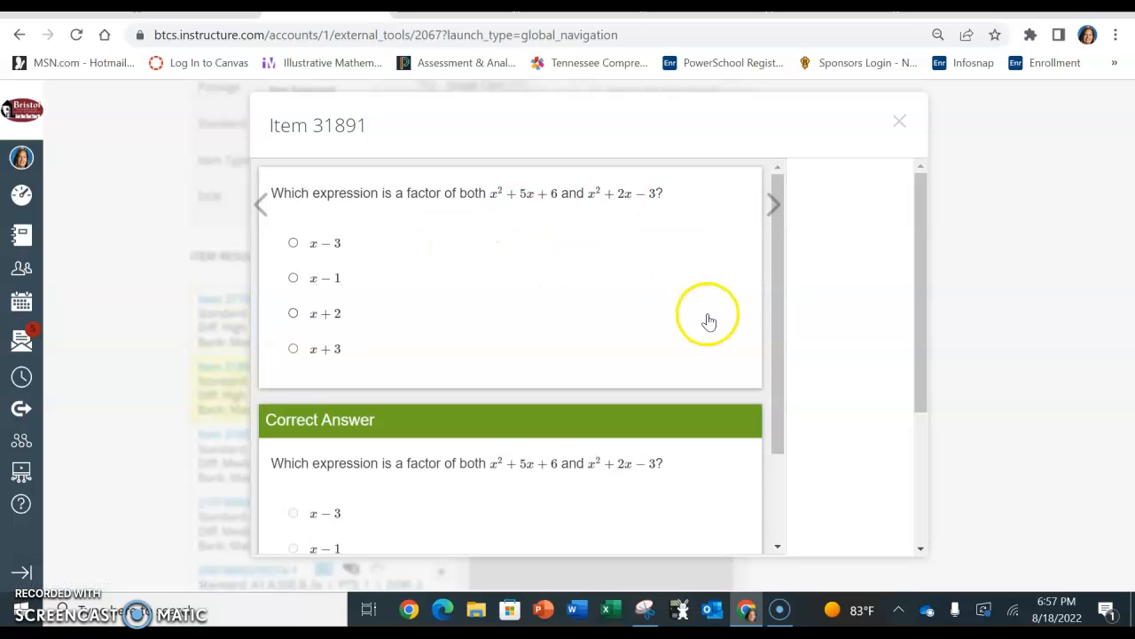
- Skip Item 31891 in the item preview and add Item 31657 to the assessment
left_click(773, 206)
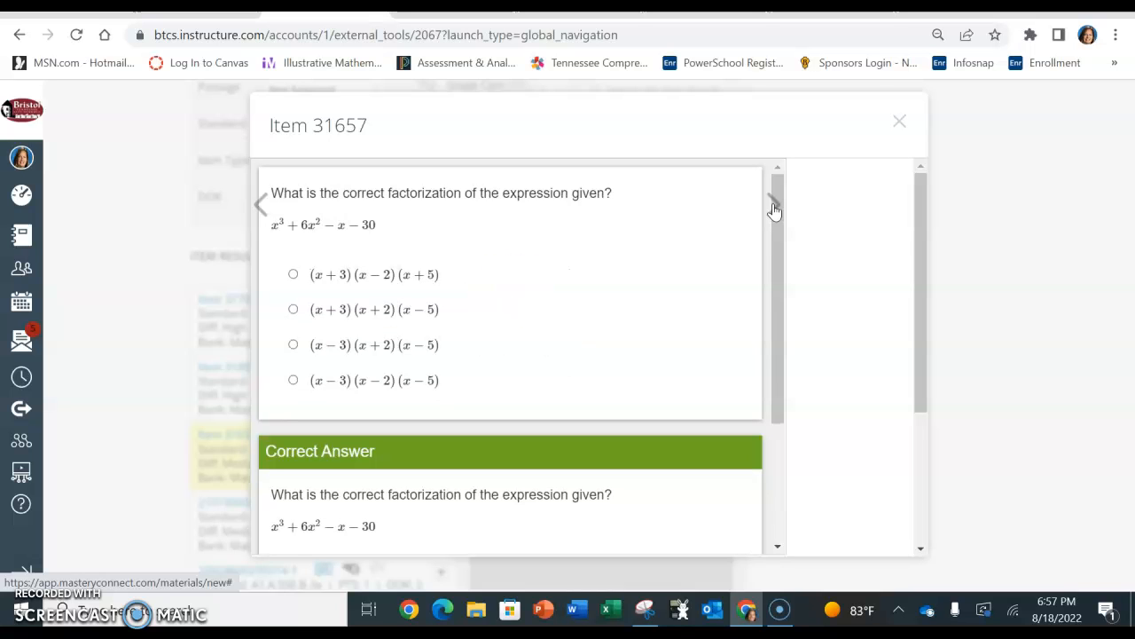
left_click_drag(920, 206, 928, 413)
left_click(823, 543)
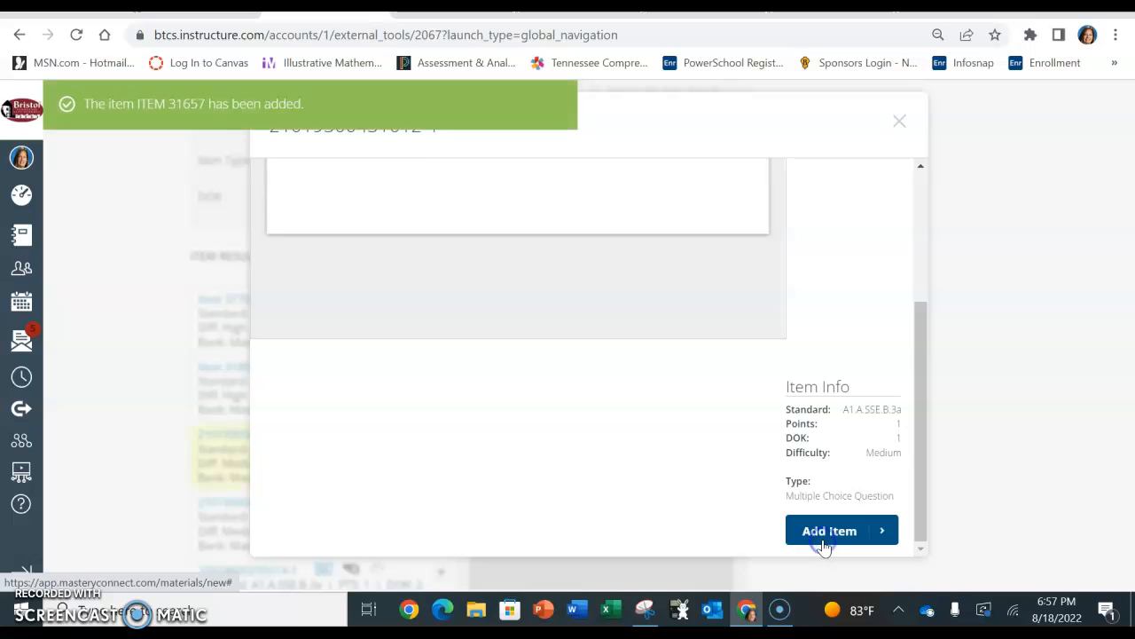
left_click_drag(912, 346, 928, 216)
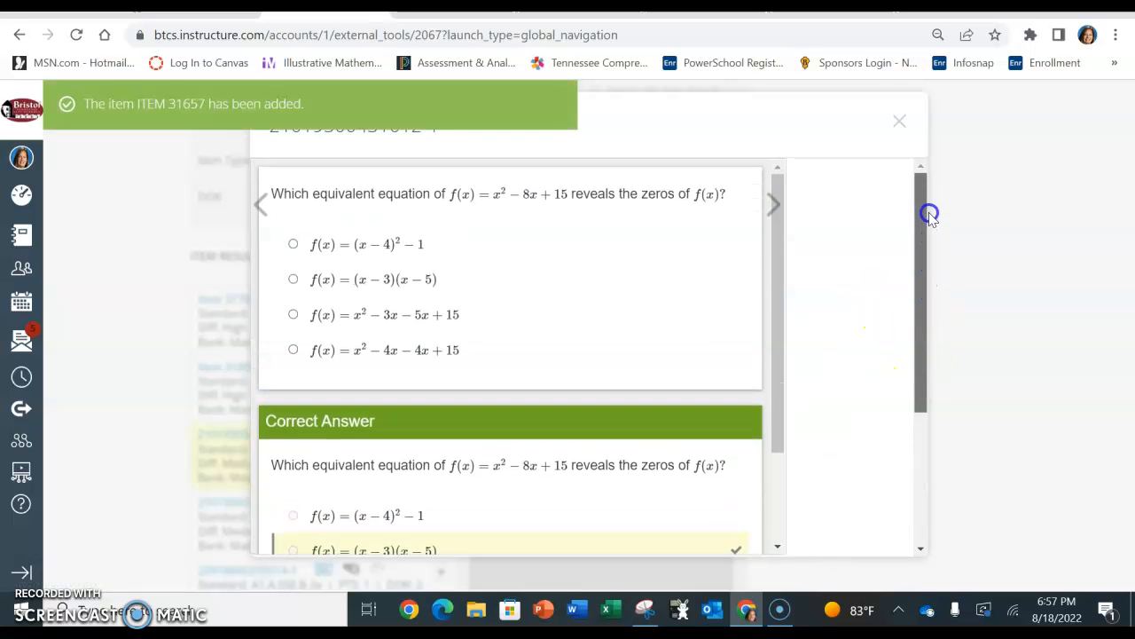
left_click(769, 211)
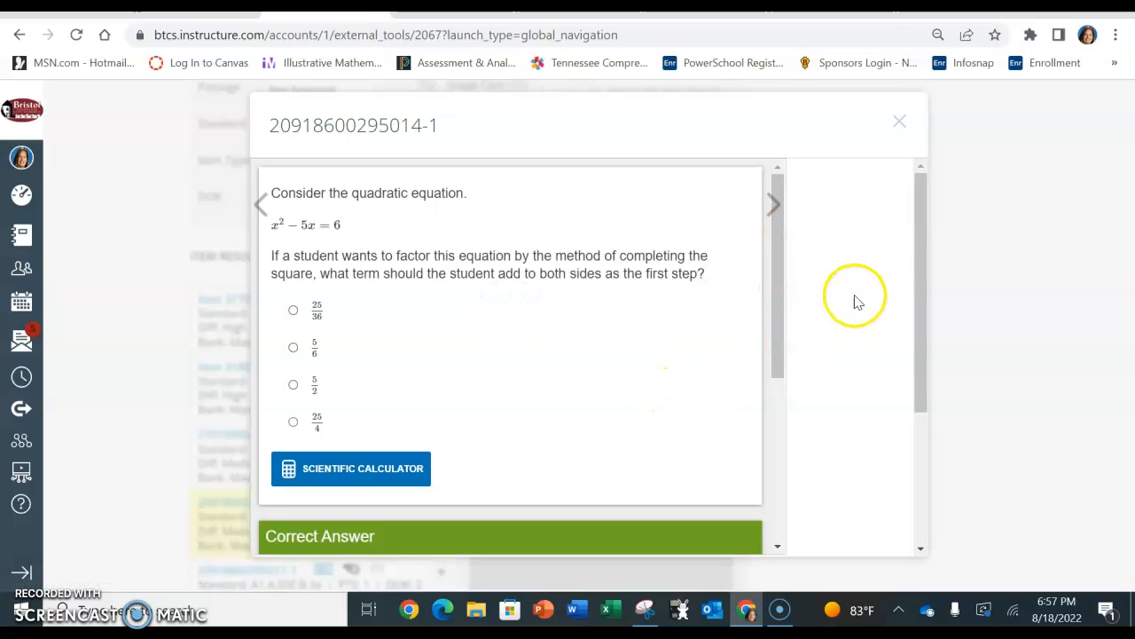
left_click_drag(920, 225, 899, 444)
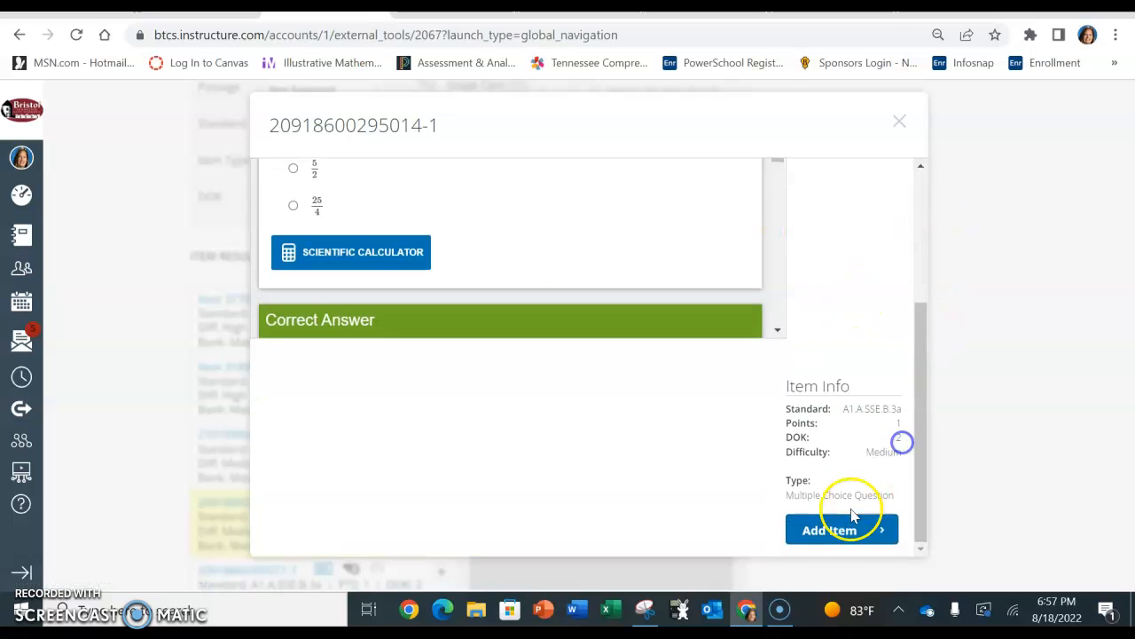
left_click(826, 548)
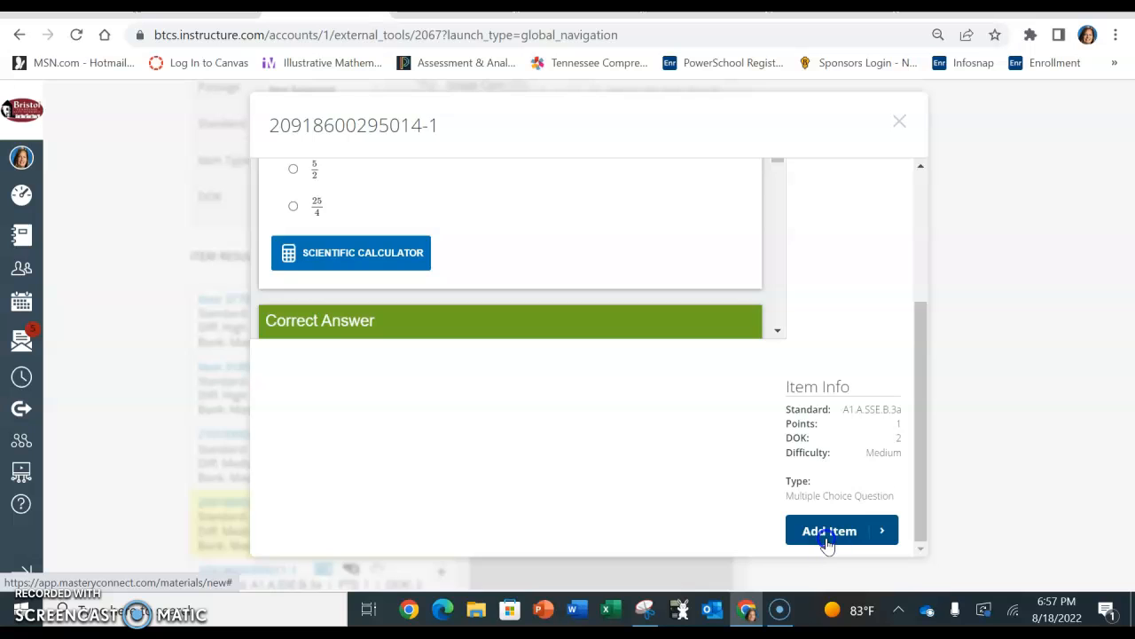
left_click(901, 120)
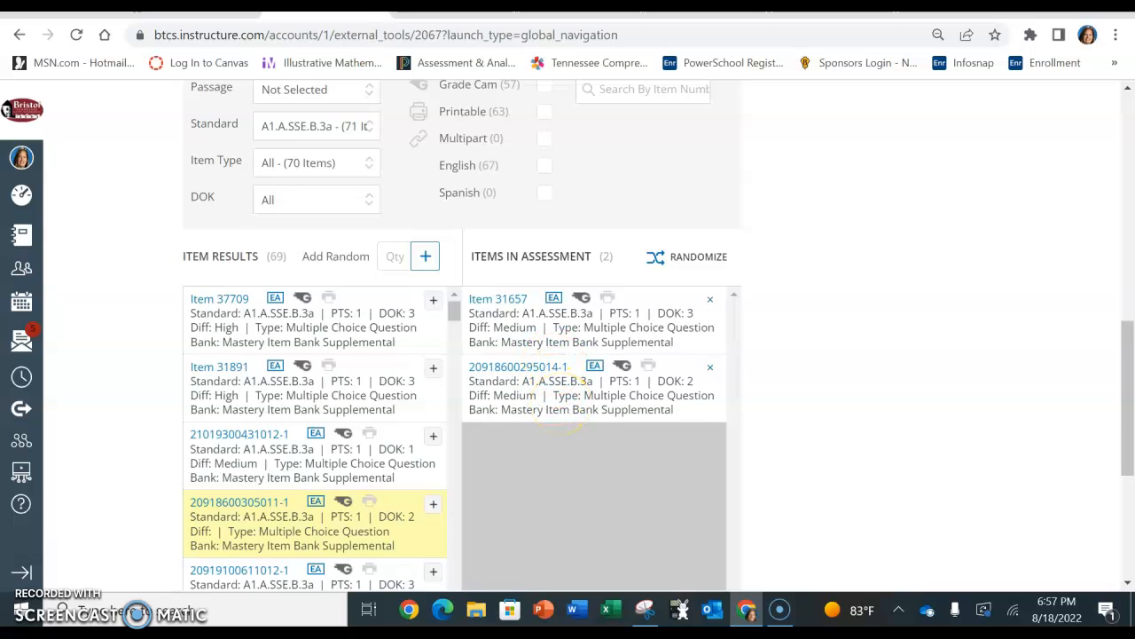
- Review the selected items and scoring section, and change the item bank's standard filter to A1.A.APR.A.1
scroll(559, 403, "down", 2)
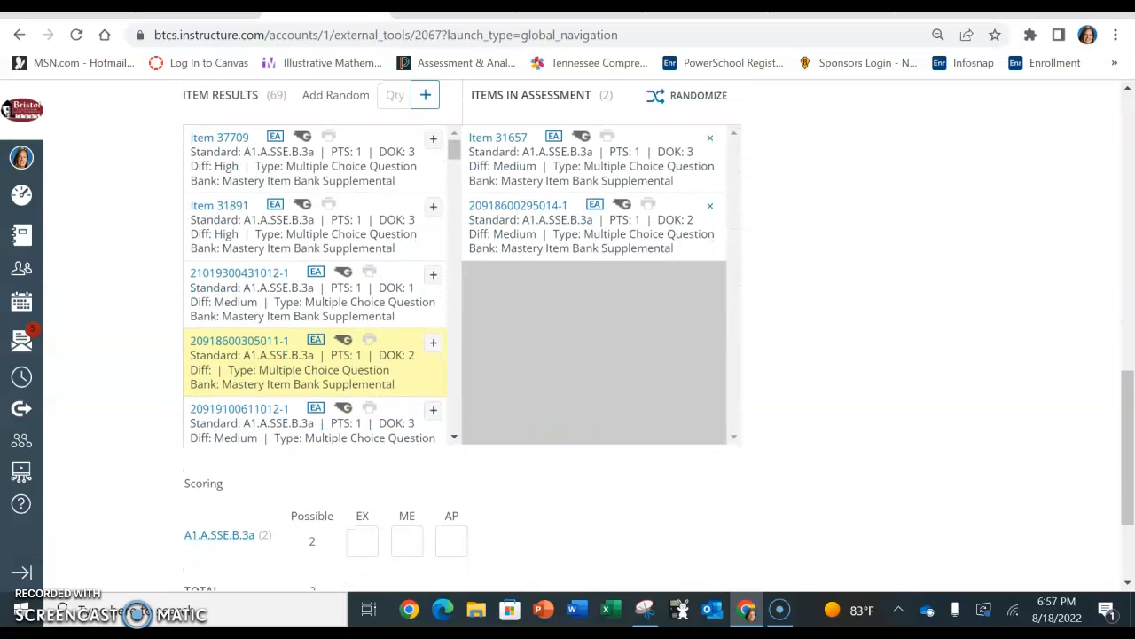
scroll(1019, 484, "down", 1)
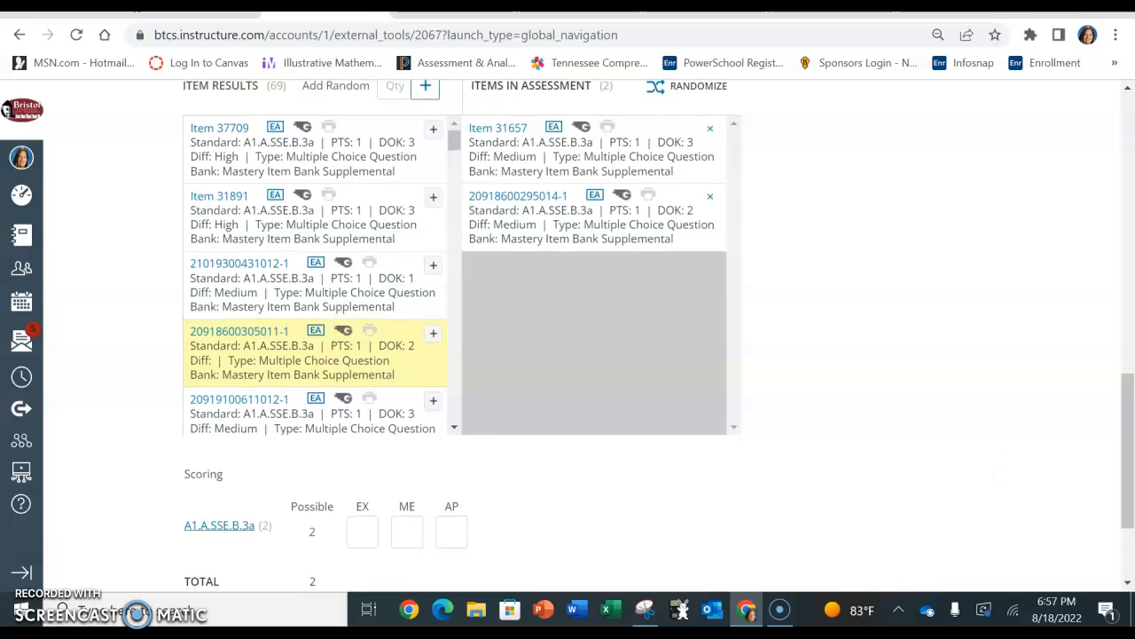
scroll(1020, 474, "up", 1)
scroll(568, 336, "up", 2)
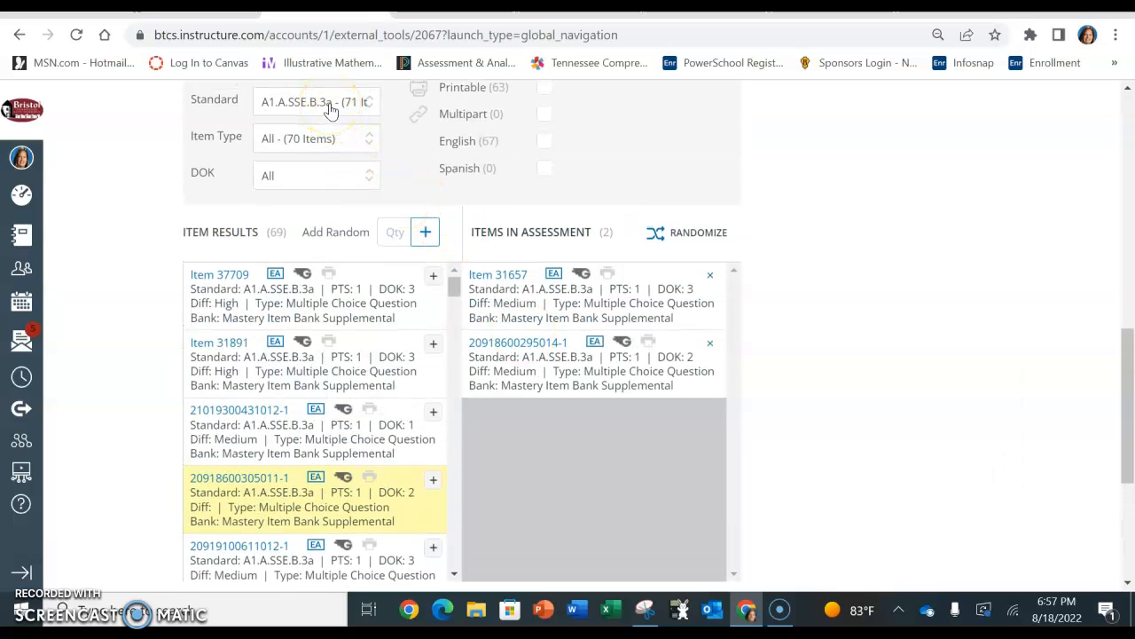
scroll(330, 109, "up", 5)
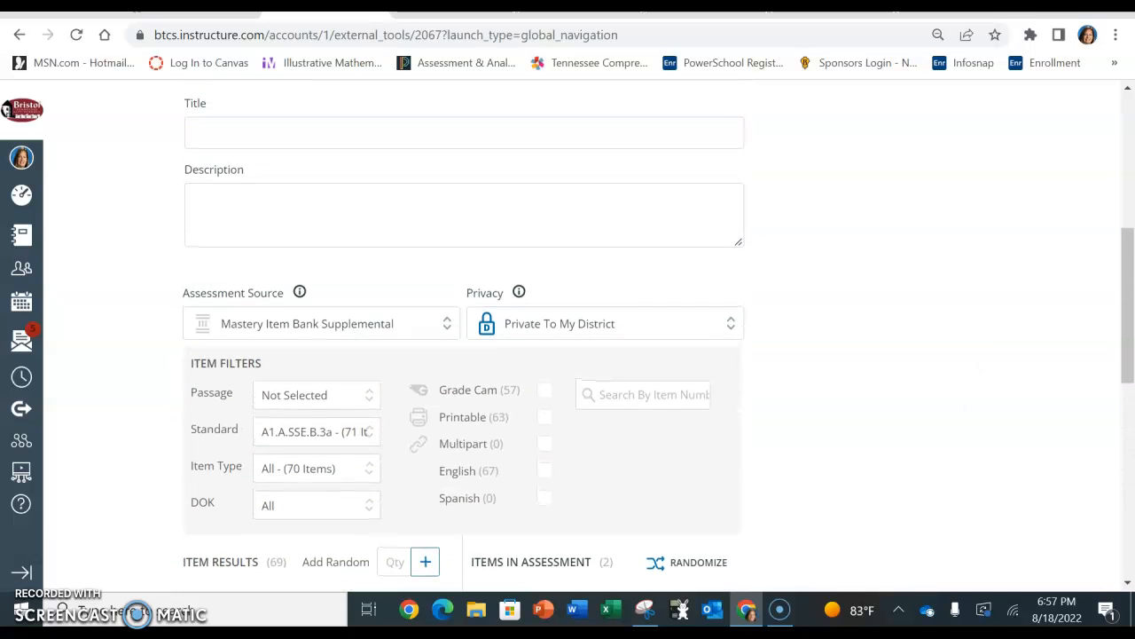
scroll(568, 335, "up", 2)
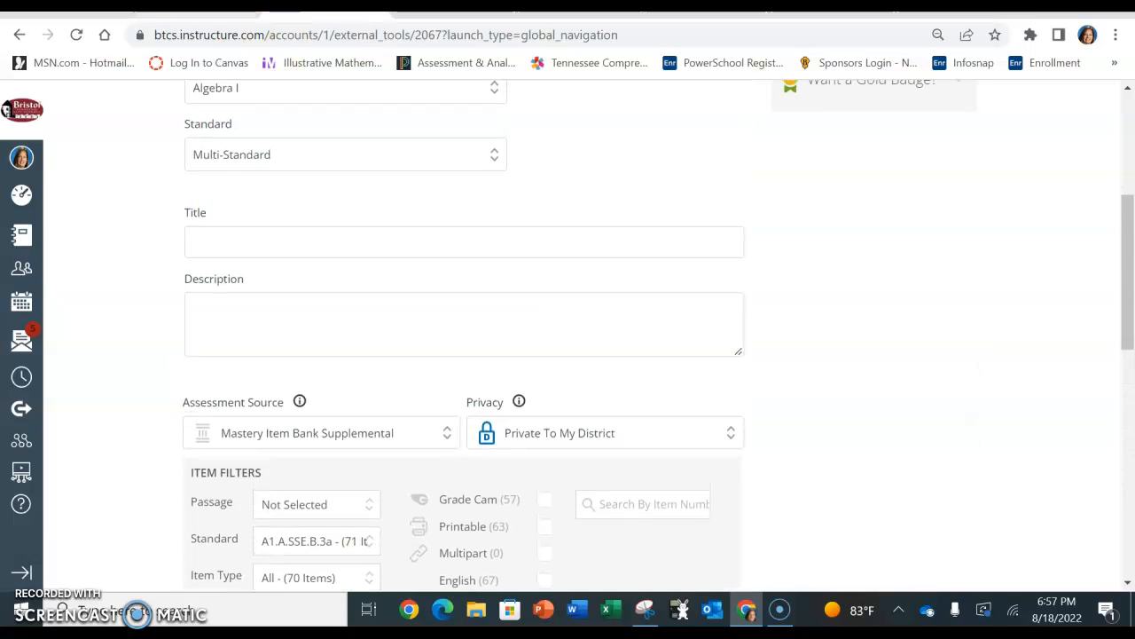
scroll(232, 169, "down", 5)
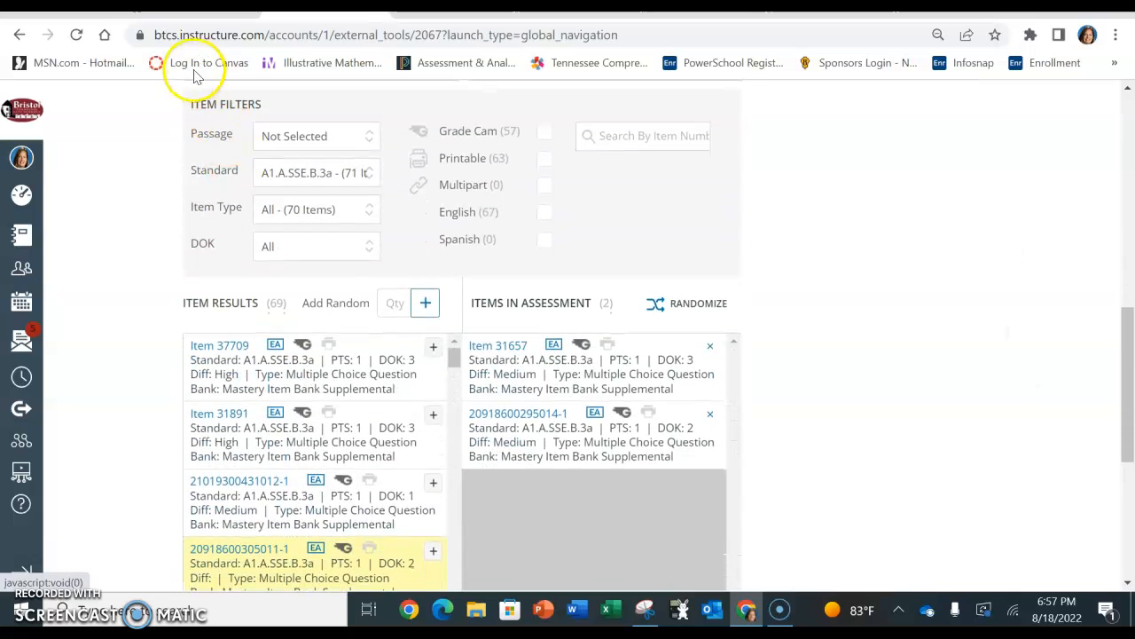
left_click(303, 174)
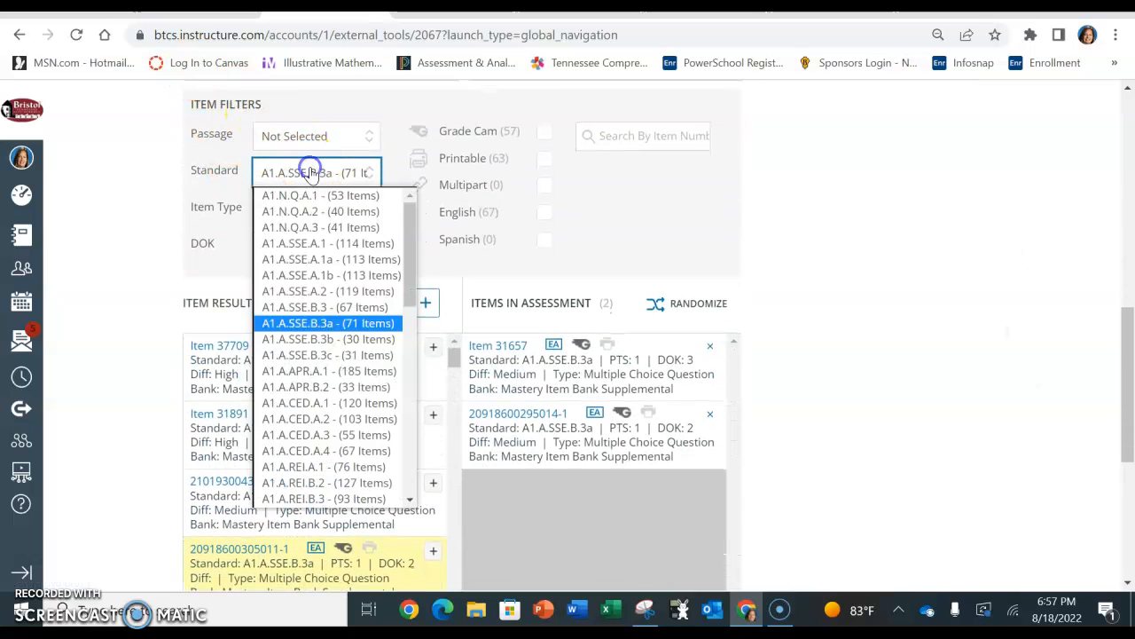
left_click(323, 373)
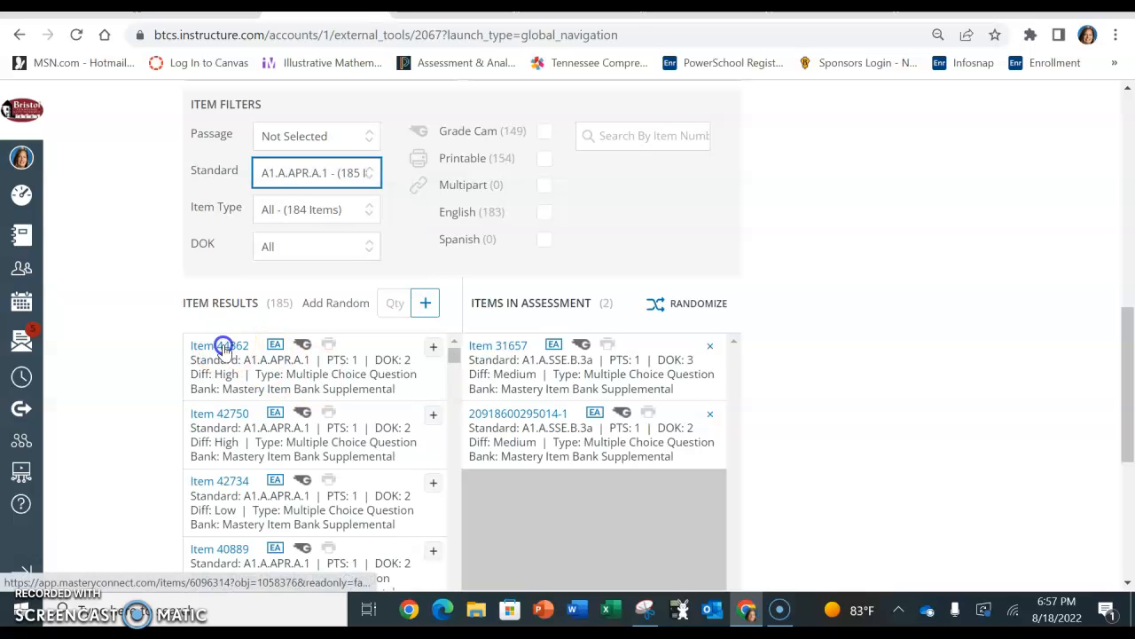
- Preview the A1.A.APR.A.1 results and add Items 44362 and 42734 to the assessment, skipping Item 42750
left_click(223, 345)
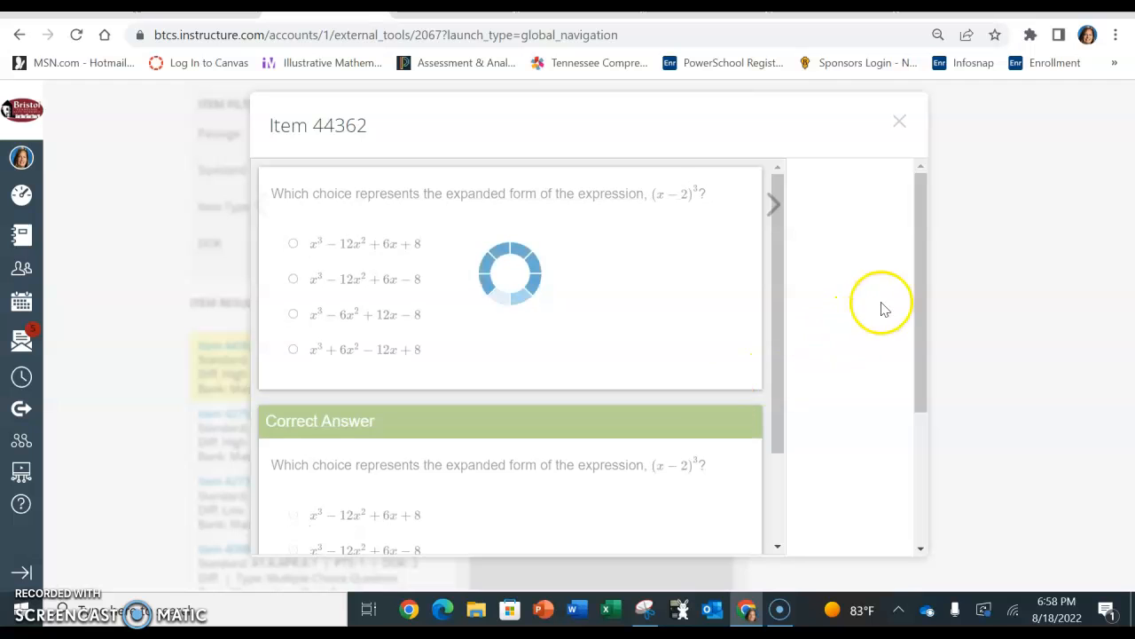
left_click_drag(916, 286, 914, 456)
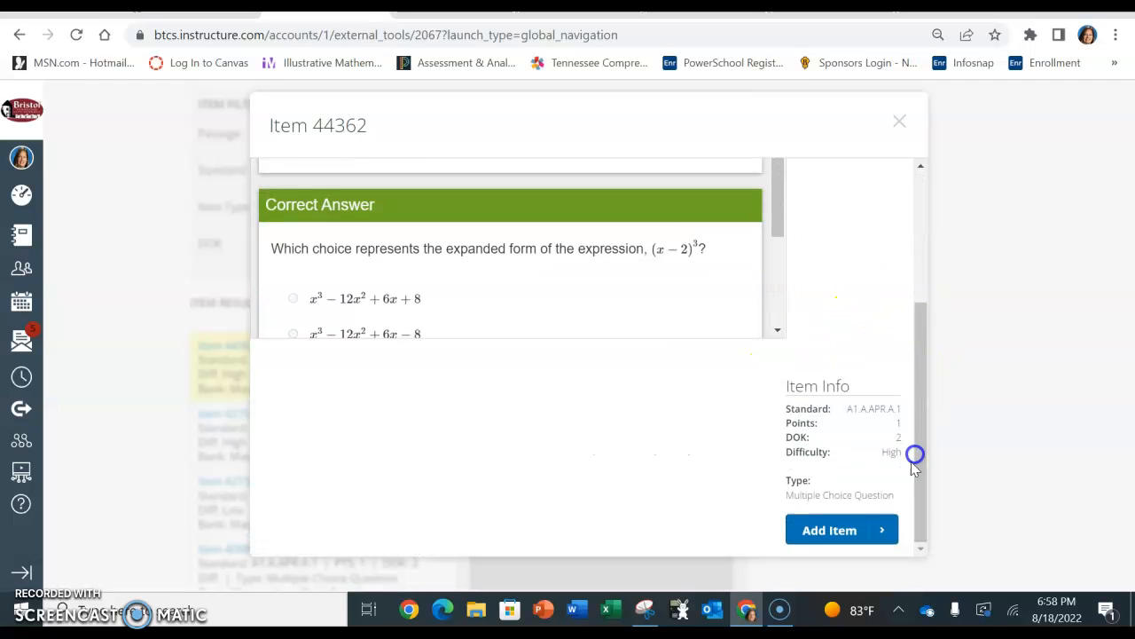
left_click(825, 530)
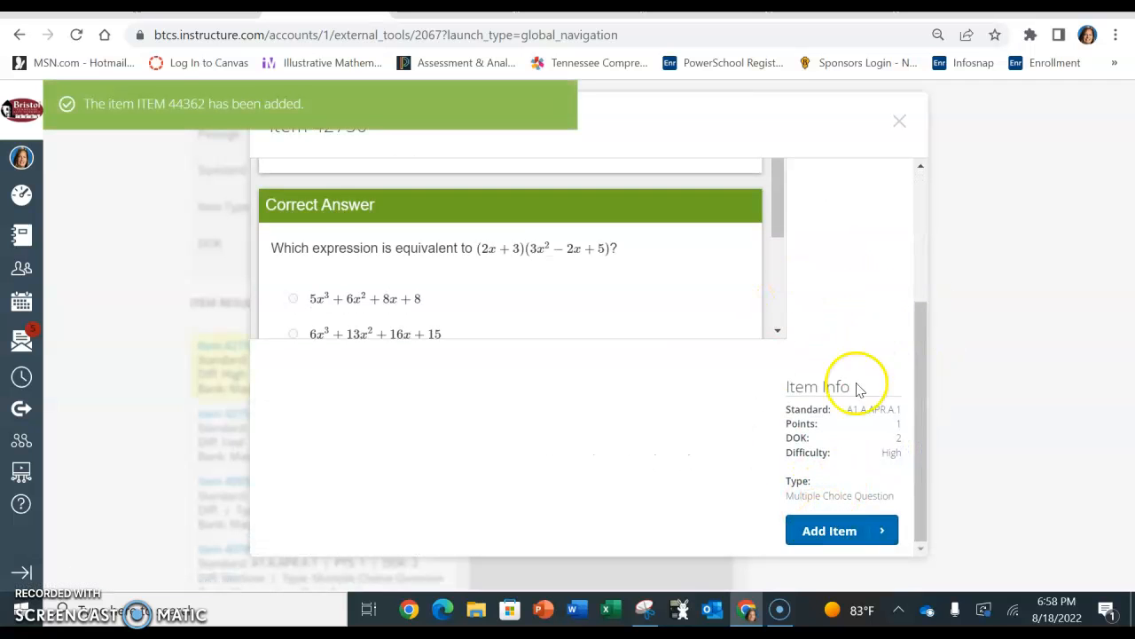
left_click_drag(920, 375, 914, 195)
left_click(773, 203)
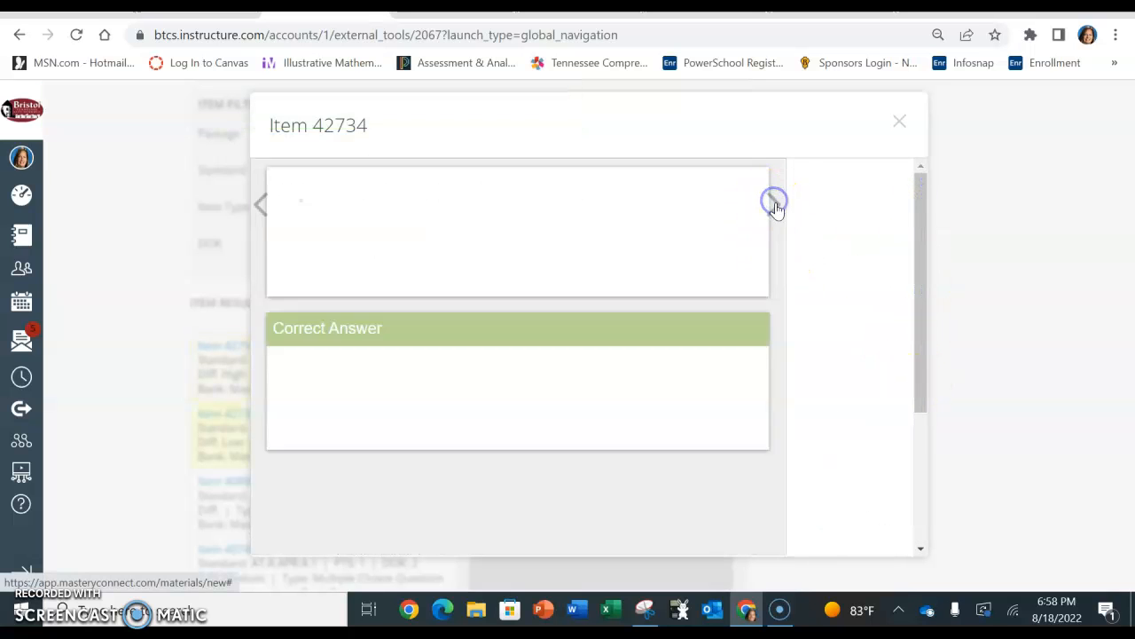
left_click_drag(922, 329, 925, 507)
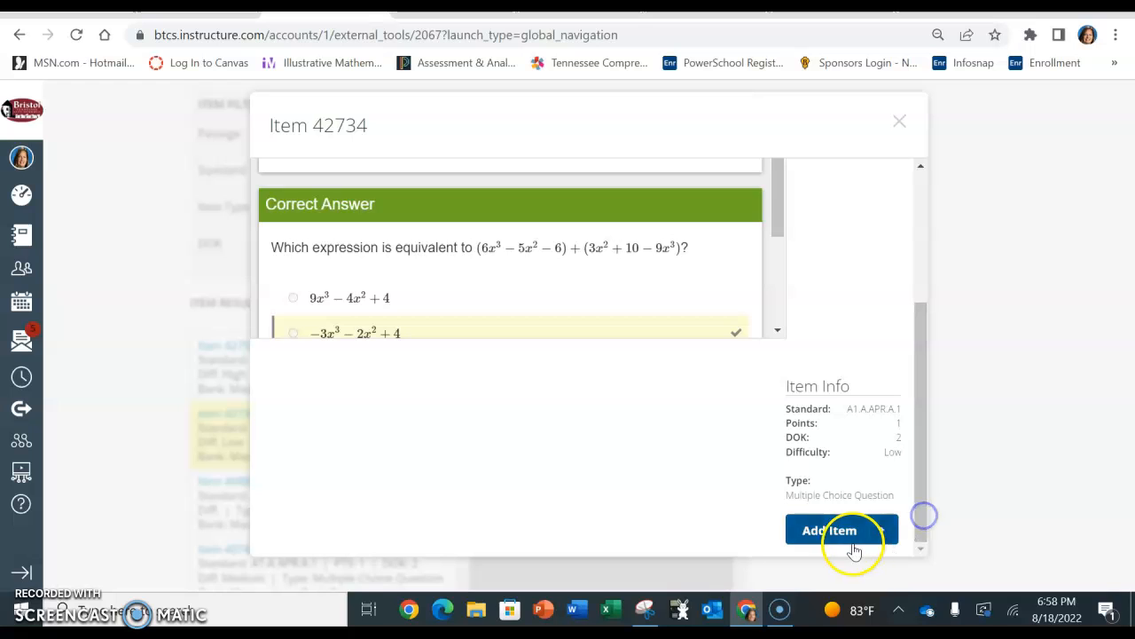
left_click(829, 528)
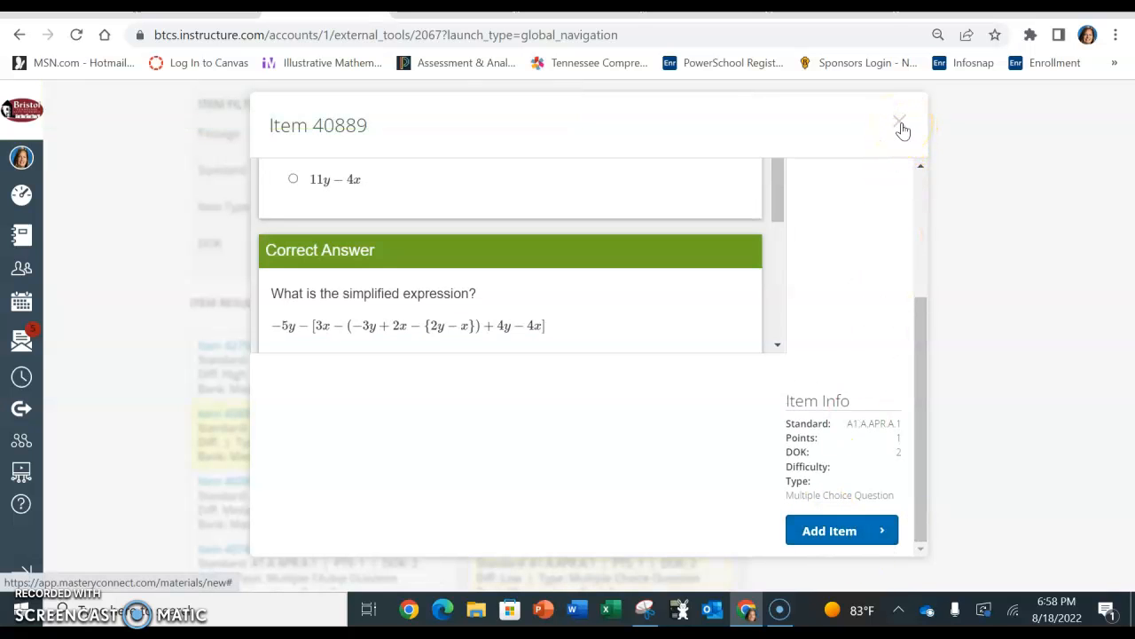
- Examine Item 40889 without adding it, add Items 40745 and 40740 to the assessment, and close the item preview
left_click_drag(780, 188, 780, 344)
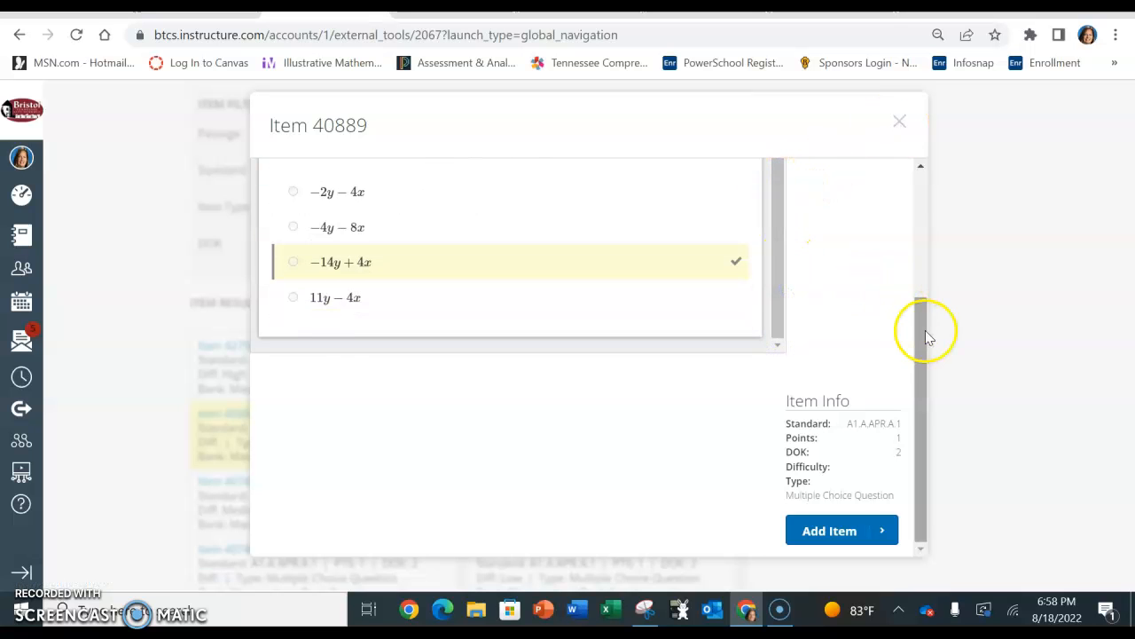
left_click_drag(925, 330, 941, 190)
left_click_drag(773, 296, 778, 209)
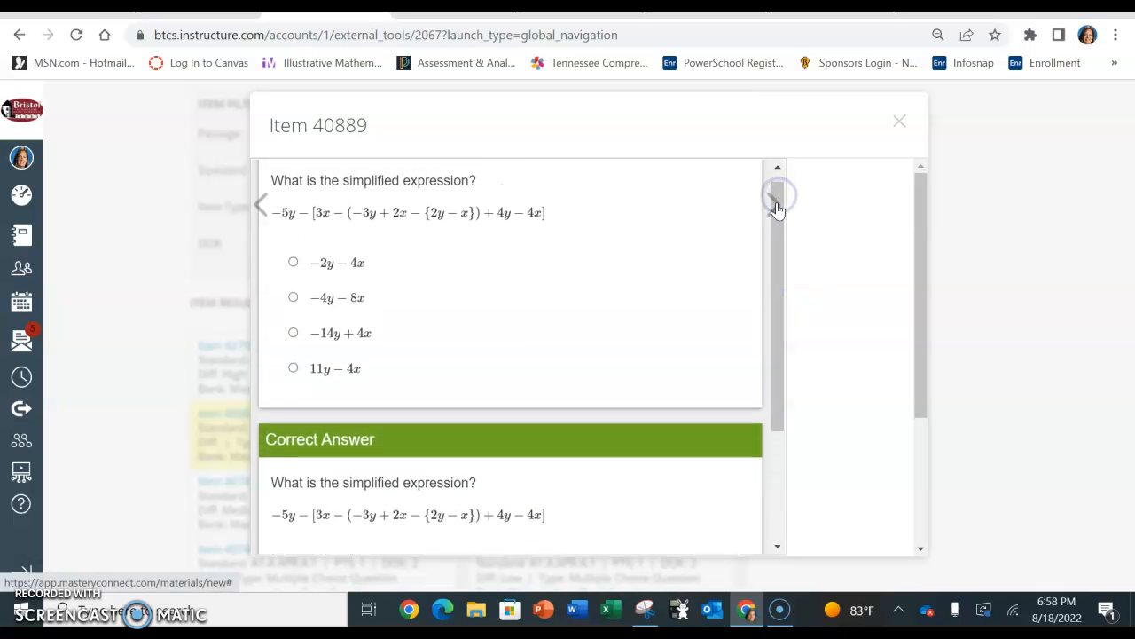
left_click(773, 207)
left_click_drag(920, 203, 920, 462)
left_click(839, 530)
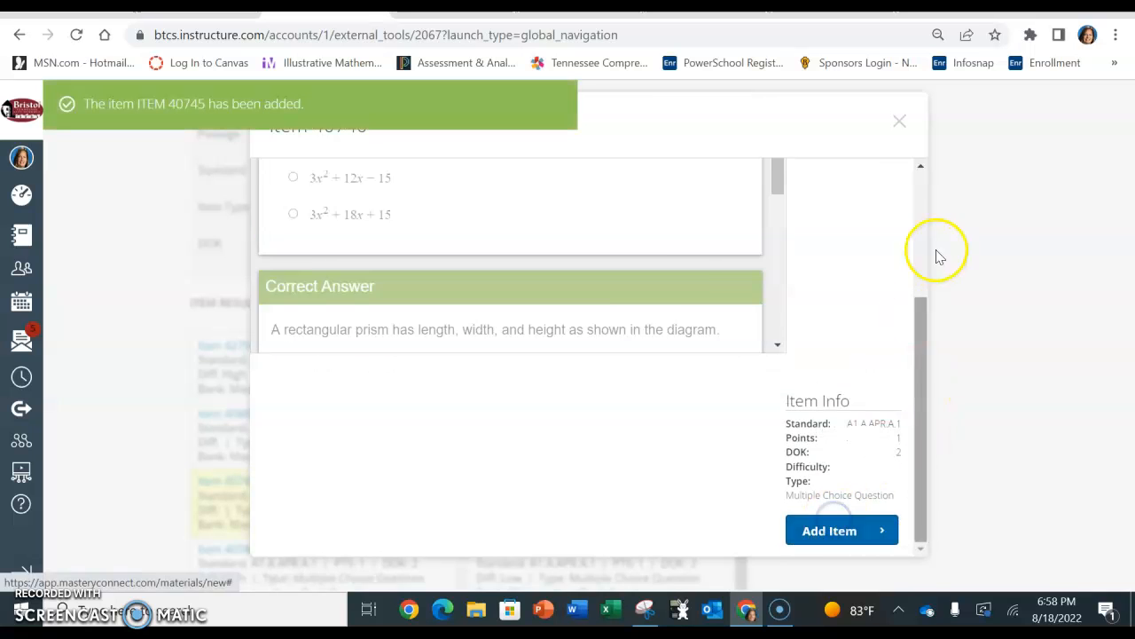
left_click(837, 530)
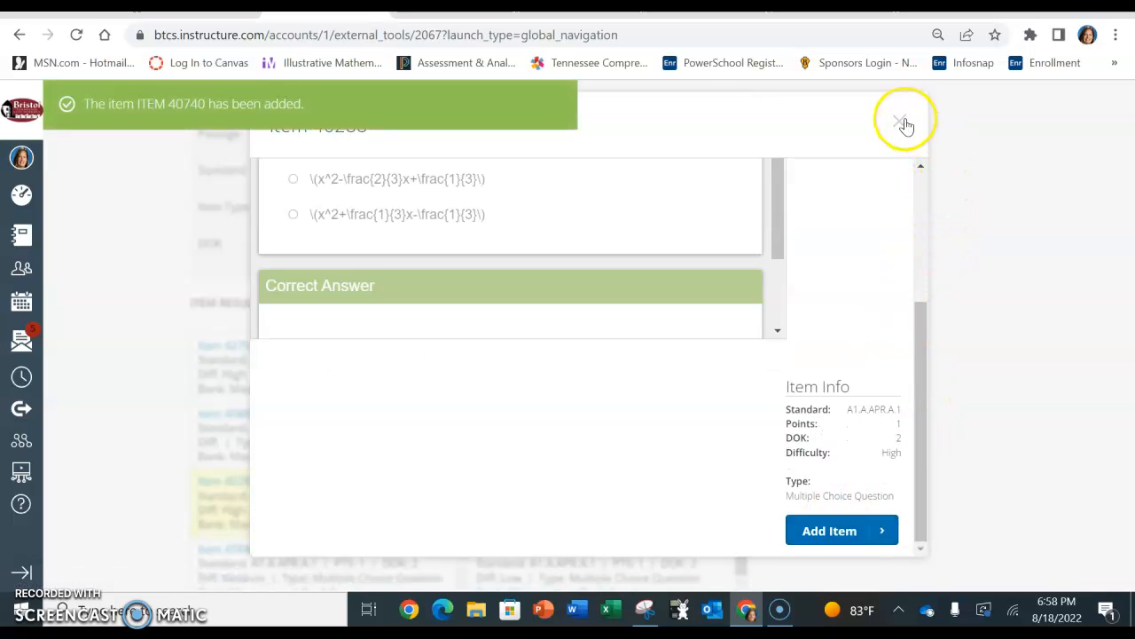
left_click(904, 119)
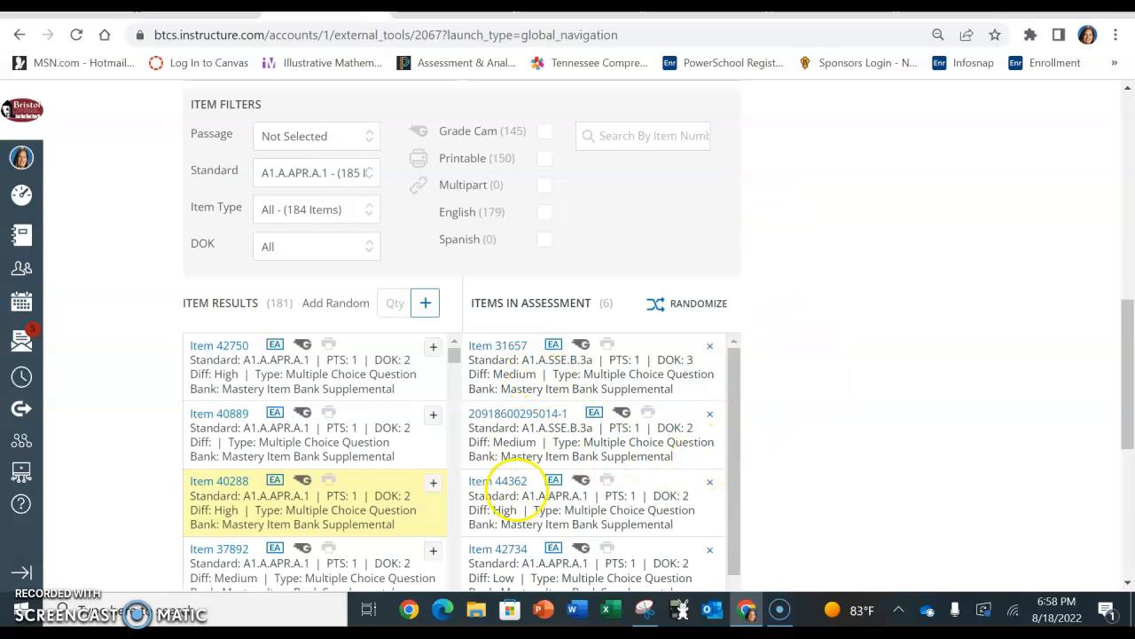
- Set scoring to EX 4, ME 3, AP 2 for A1.A.APR.A.1 and EX 2, AP 1 for A1.A.SSE.B.3a, and submit the new assessment
scroll(515, 484, "down", 5)
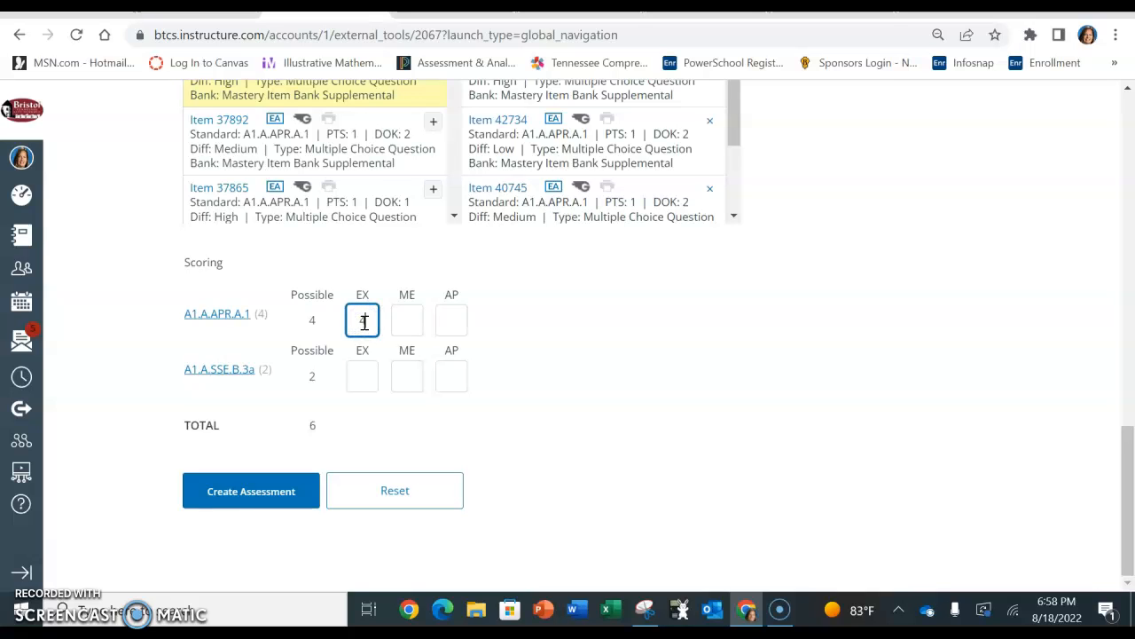
key("Tab")
type("2")
key("Tab")
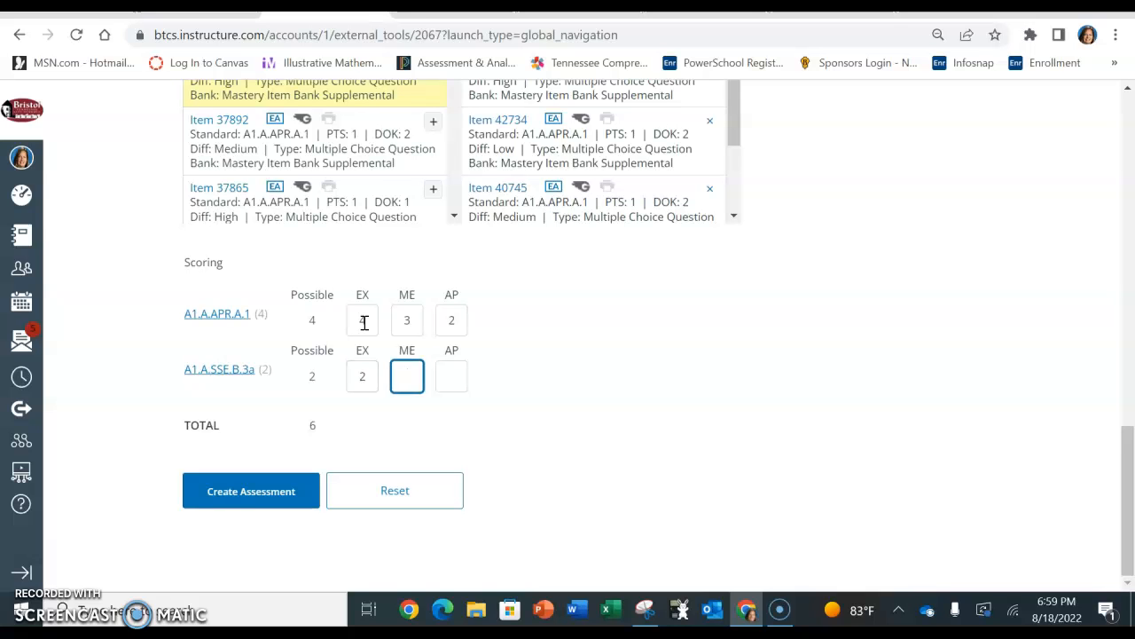
key("Tab")
type("1")
left_click(152, 390)
left_click(245, 494)
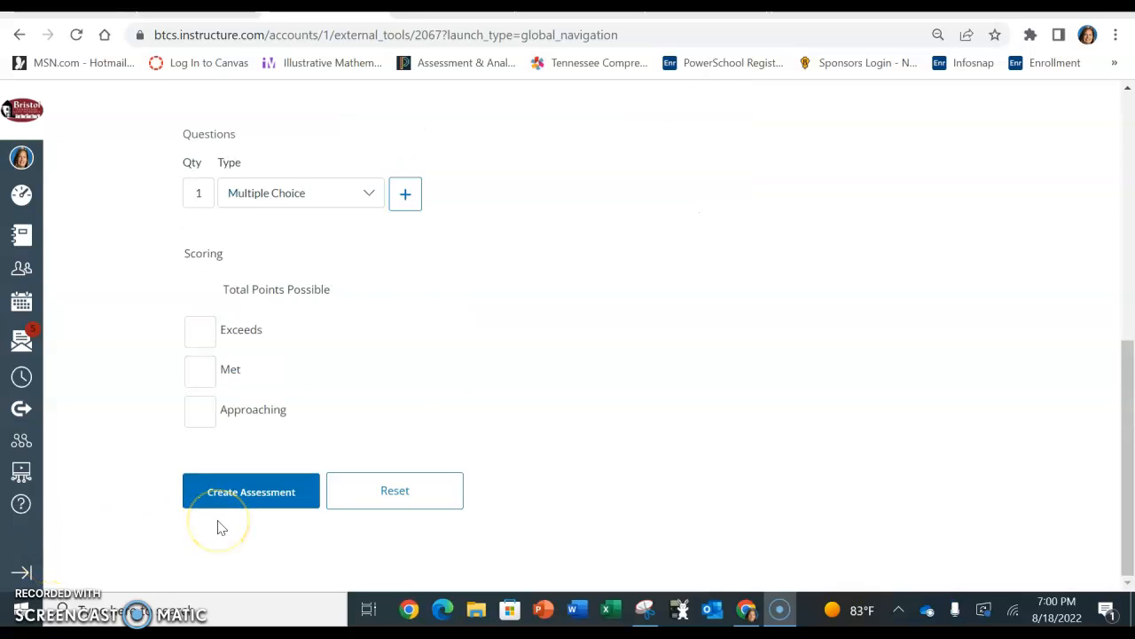
- Reopen Mastery from Canvas and go to the account's own list of assessments
left_click(21, 442)
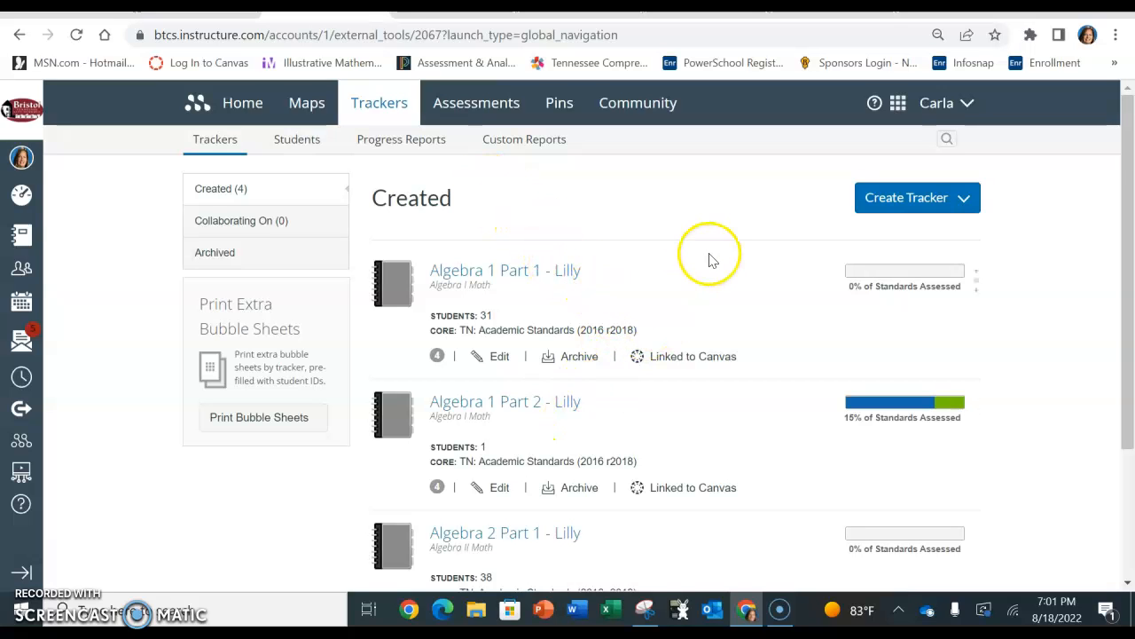
left_click(976, 106)
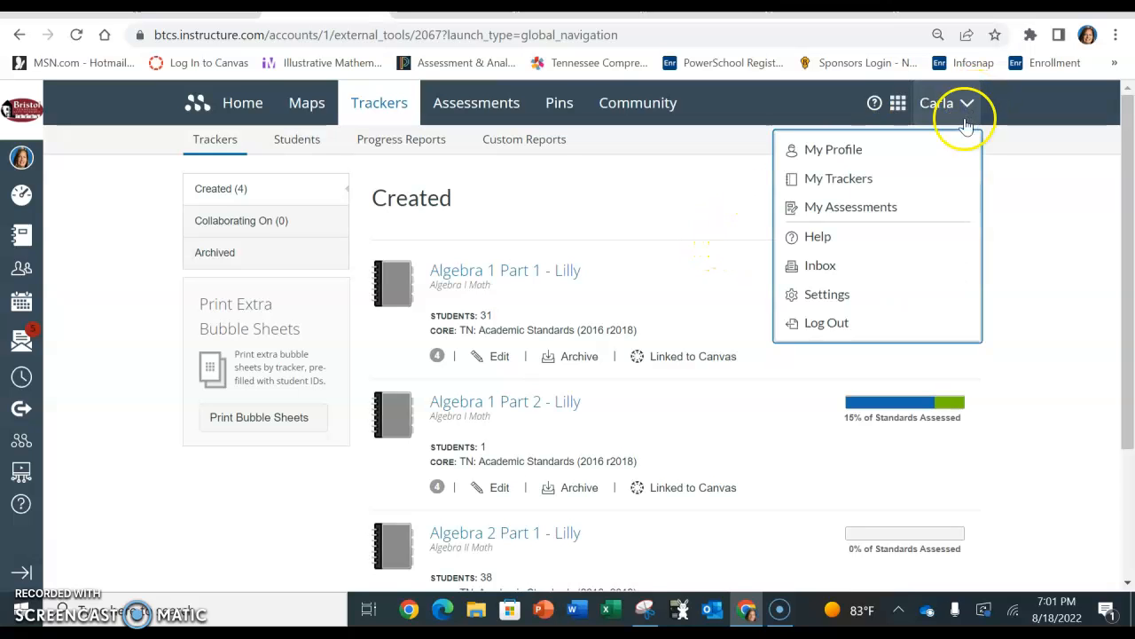
left_click(892, 210)
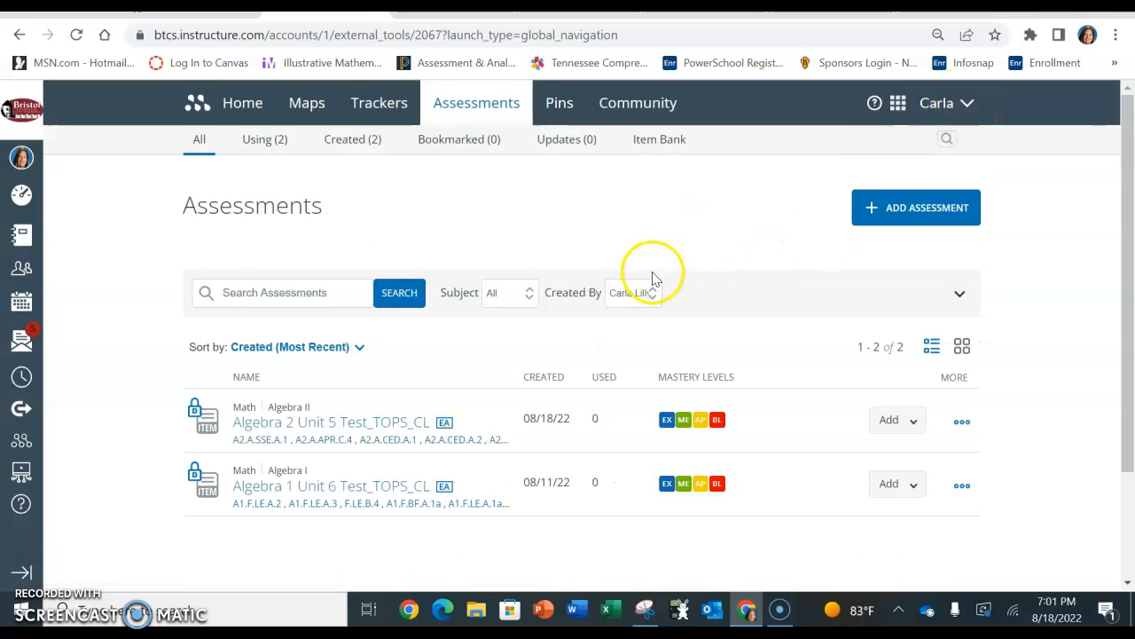
- Try selecting the Algebra 2 Part 1 tracker for Algebra 2 Unit 5 Test_TOPS_CL, clear the selection, and leave without adding it
mouse_move(374, 502)
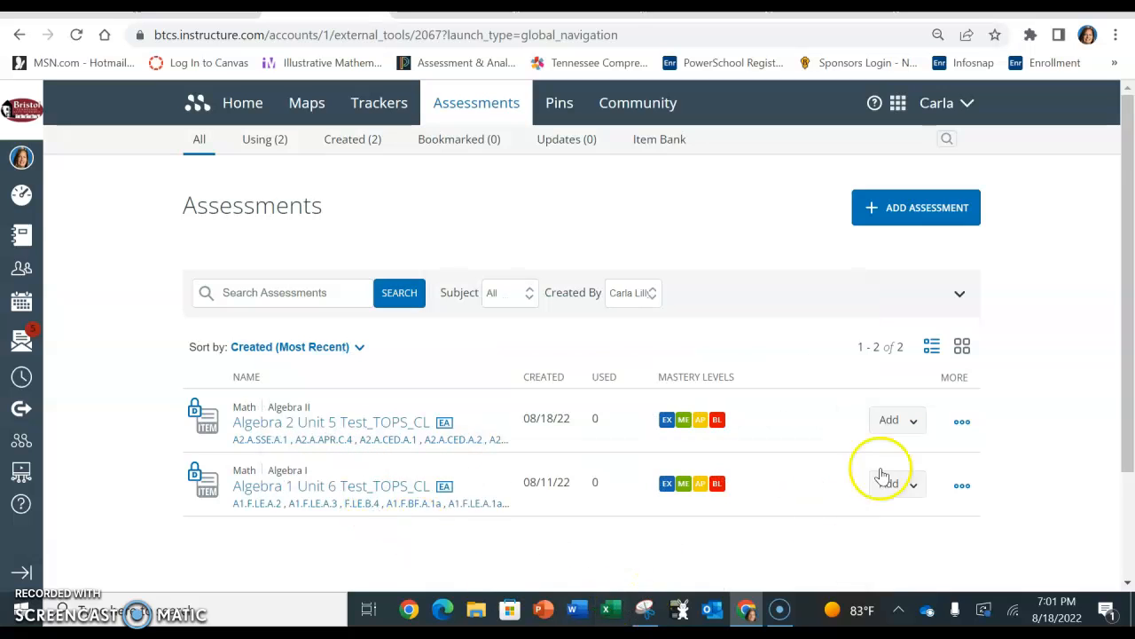
left_click(919, 425)
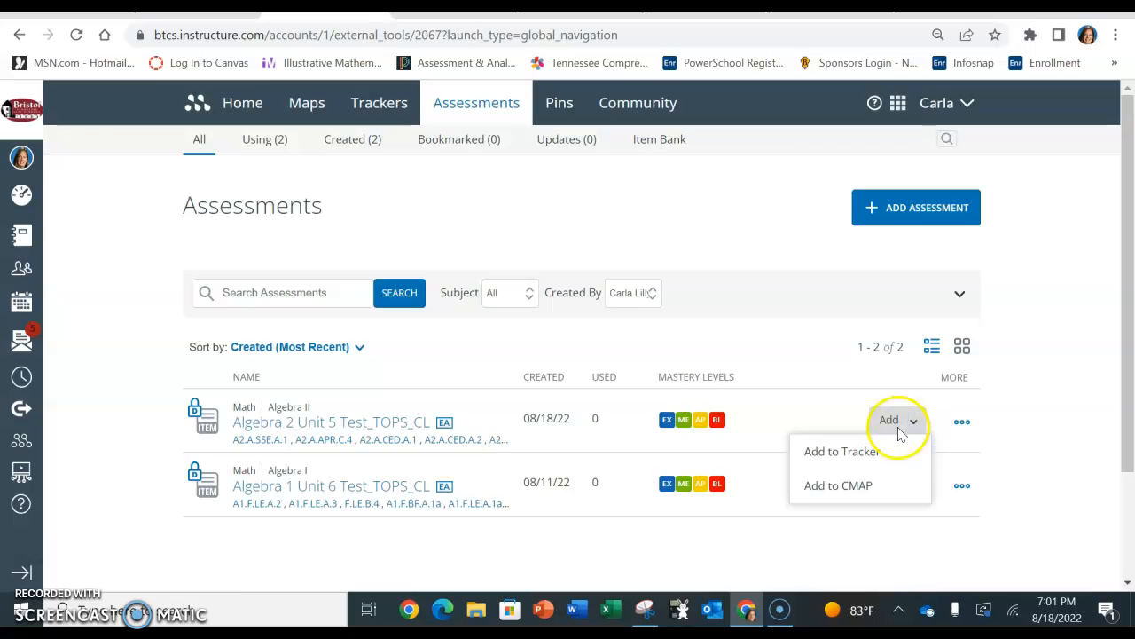
left_click(850, 455)
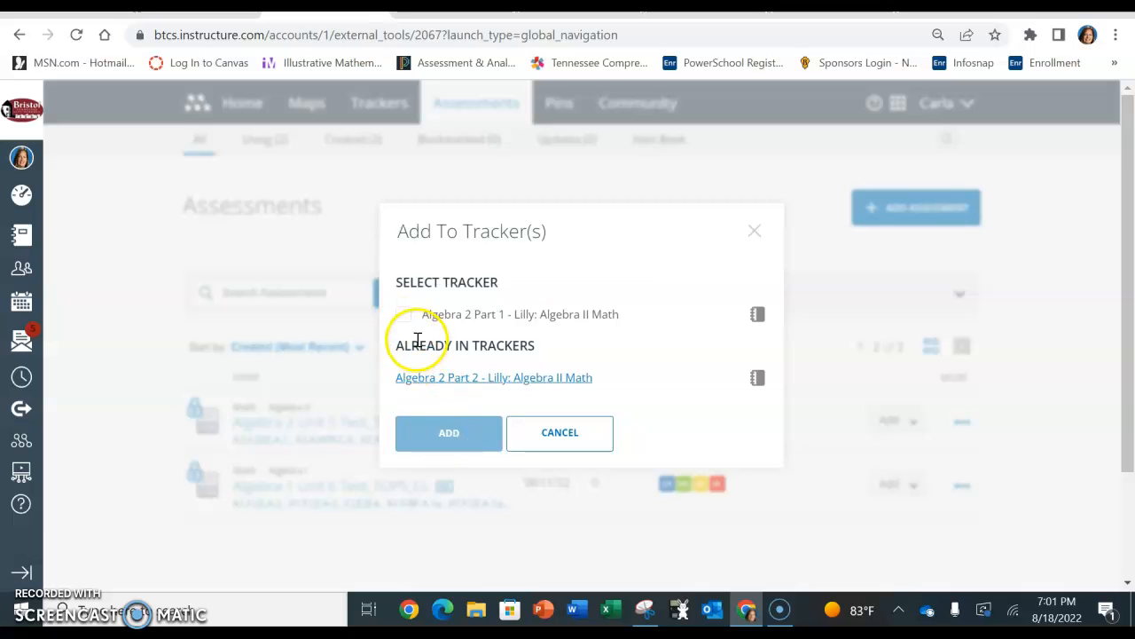
left_click(404, 318)
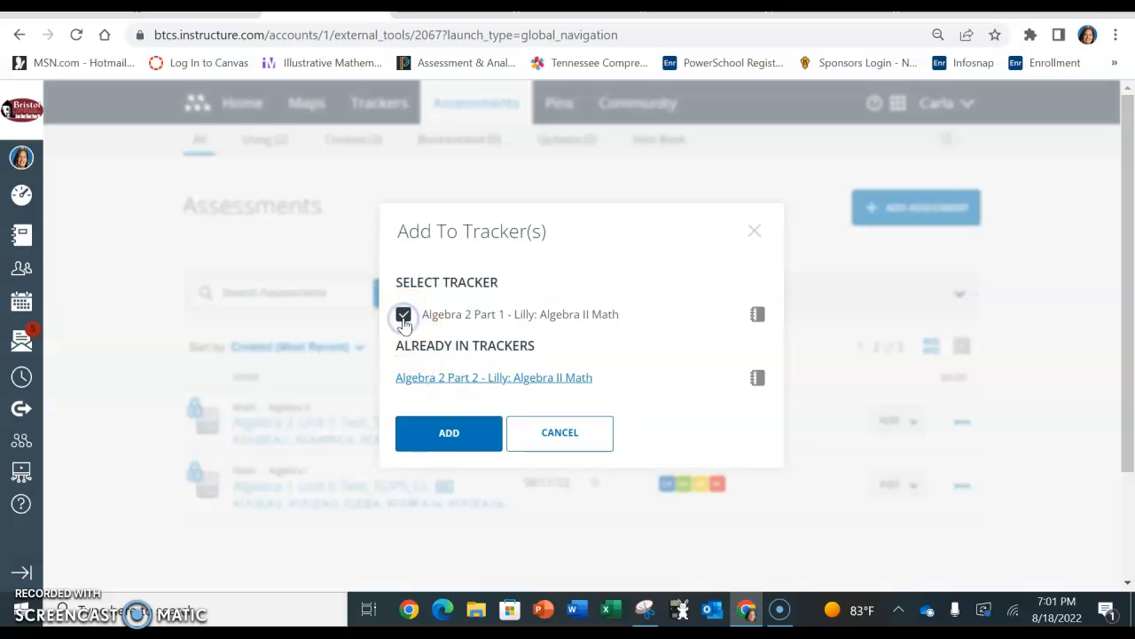
left_click(404, 321)
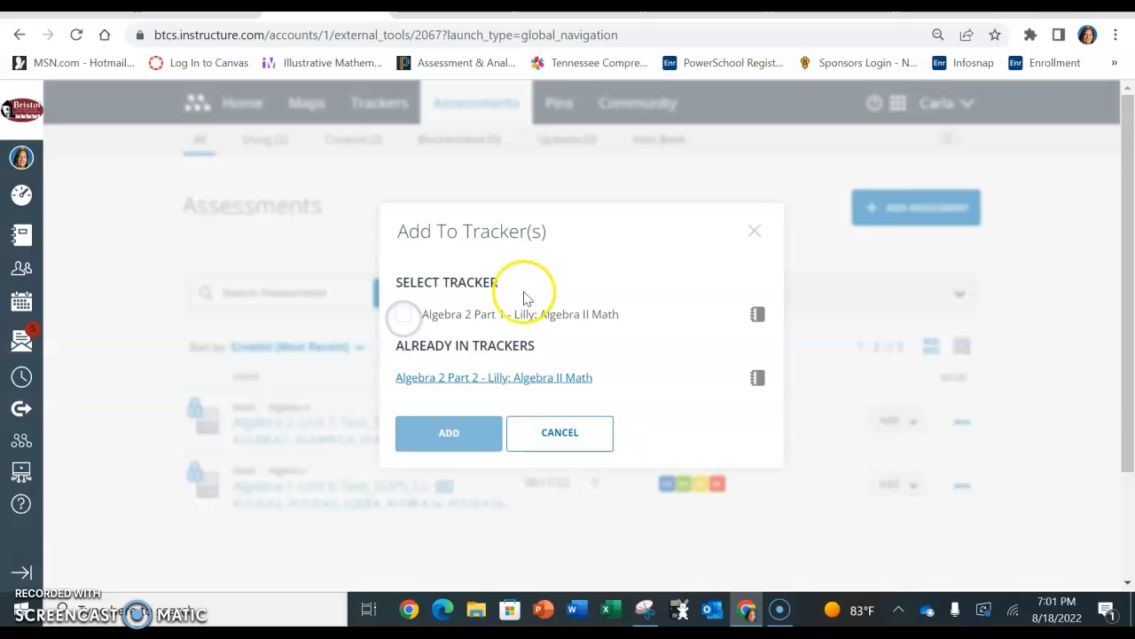
left_click(755, 234)
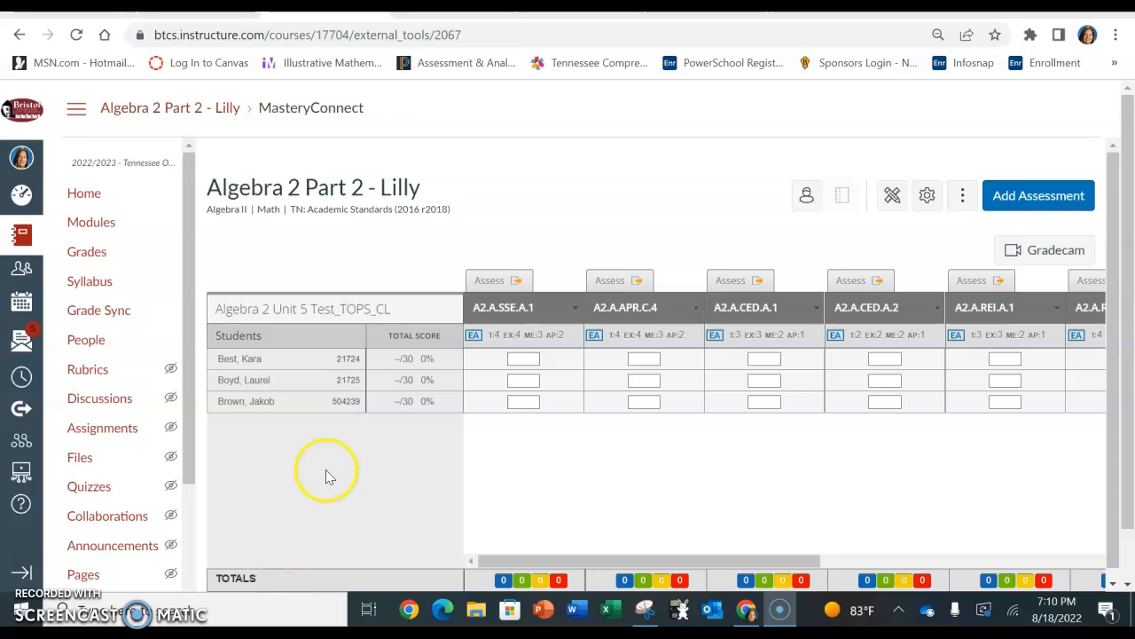
- Return to the Canvas dashboard and open the Mastery Tracker of the Algebra 2 Part 2 course
left_click(18, 197)
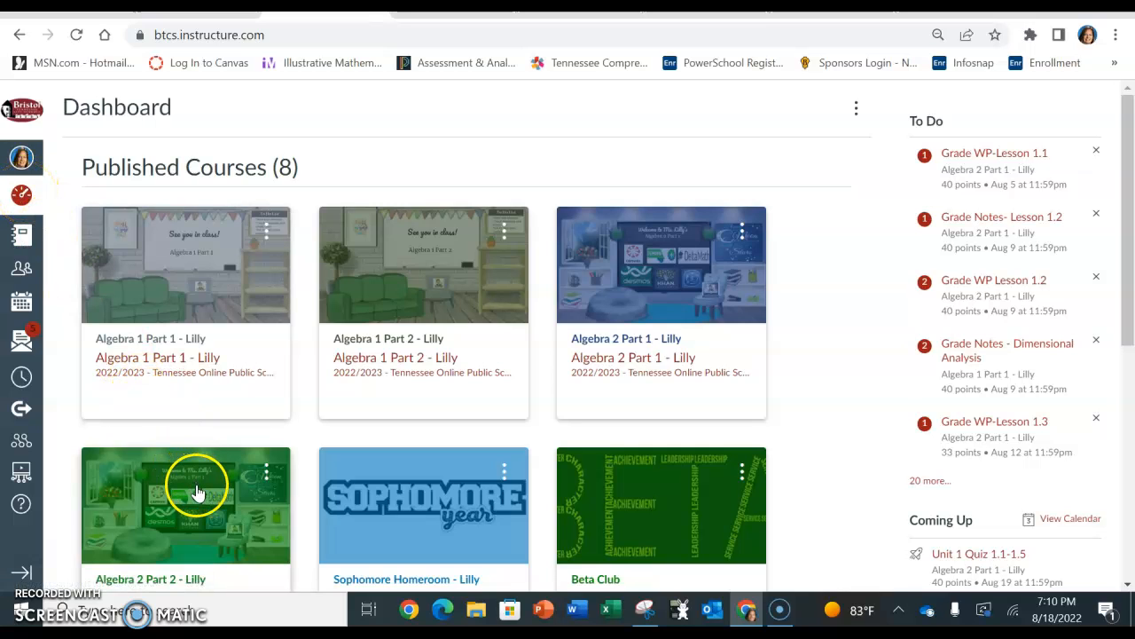
left_click(197, 492)
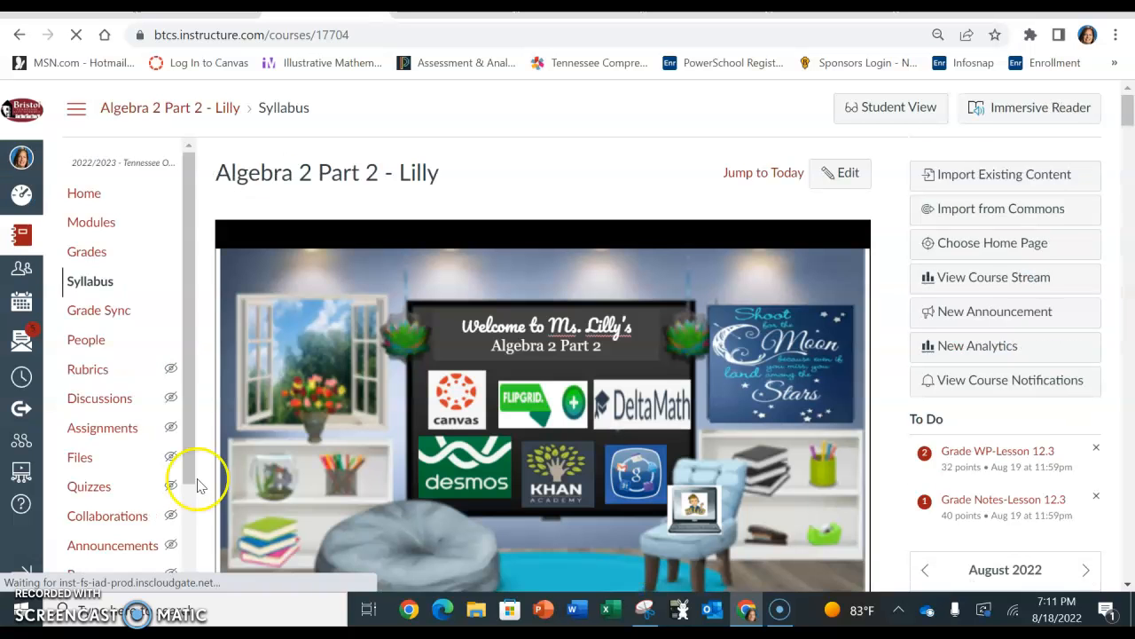
left_click_drag(185, 268, 196, 494)
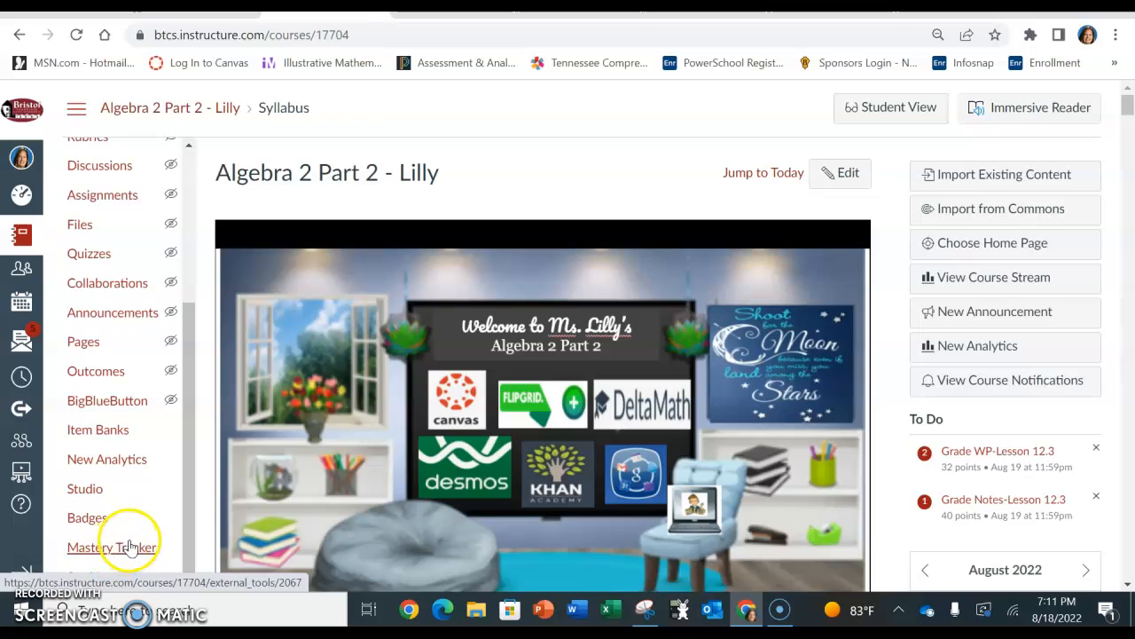
left_click(128, 547)
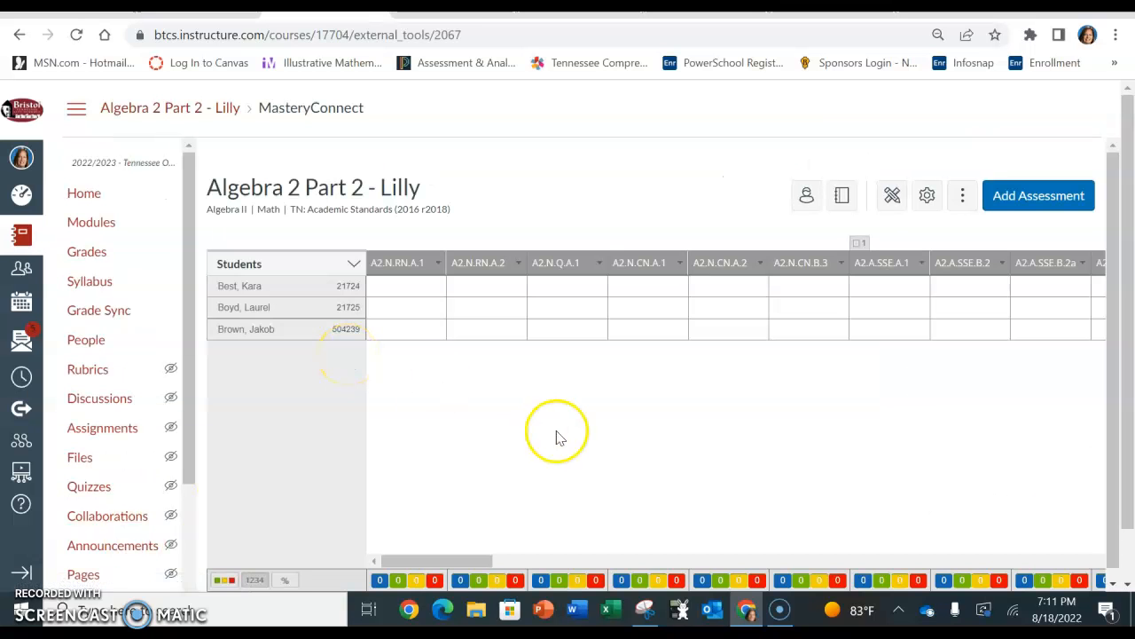
- Find the multi-standard assessment Algebra 2 Unit 5 Test_TOPS_CL among the tracker's standards and open its score sheet
left_click_drag(469, 565, 590, 552)
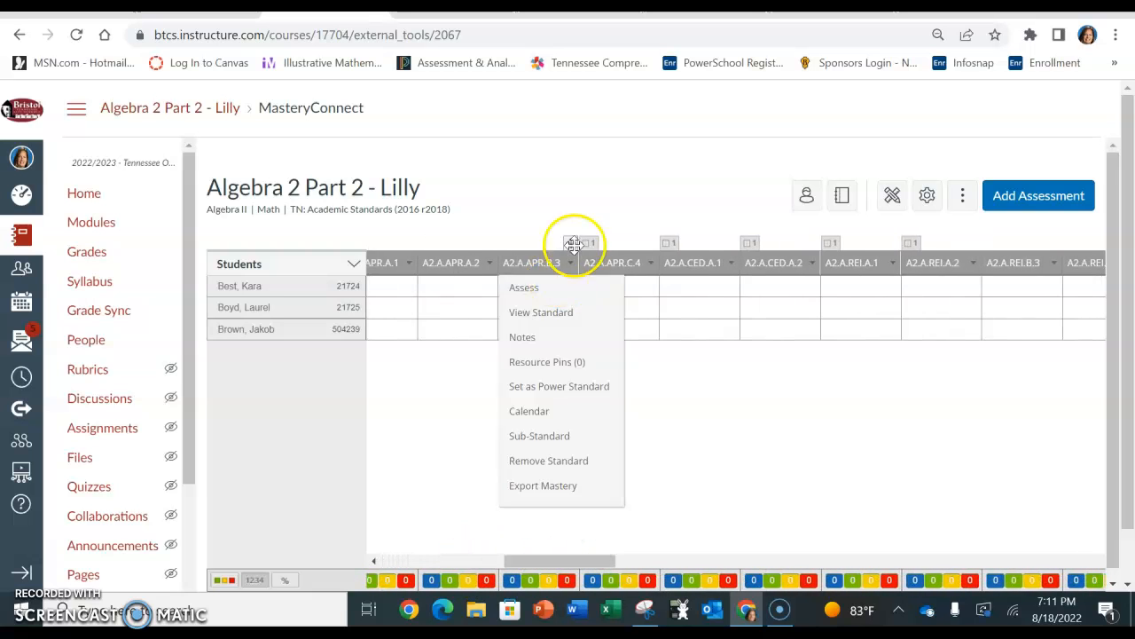
mouse_move(843, 278)
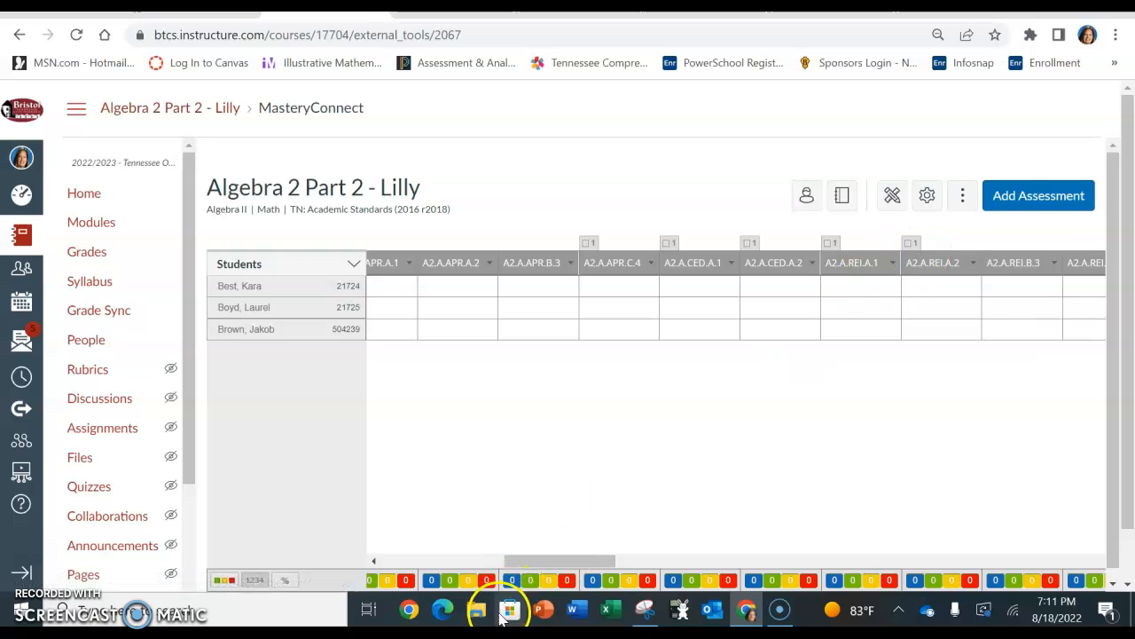
left_click_drag(543, 563, 811, 557)
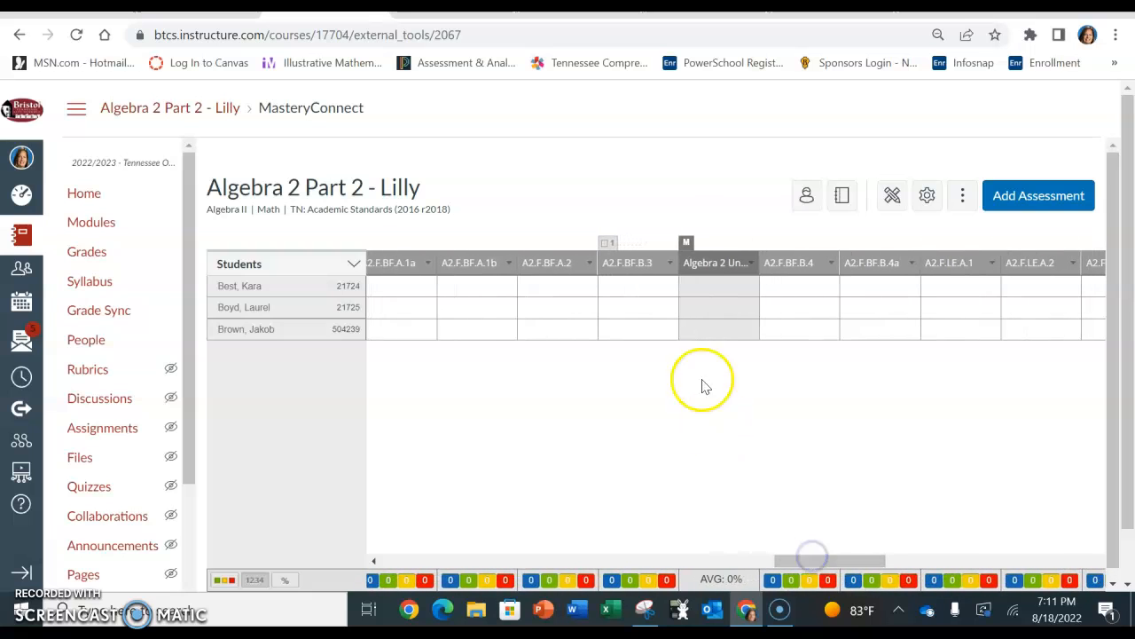
mouse_move(694, 266)
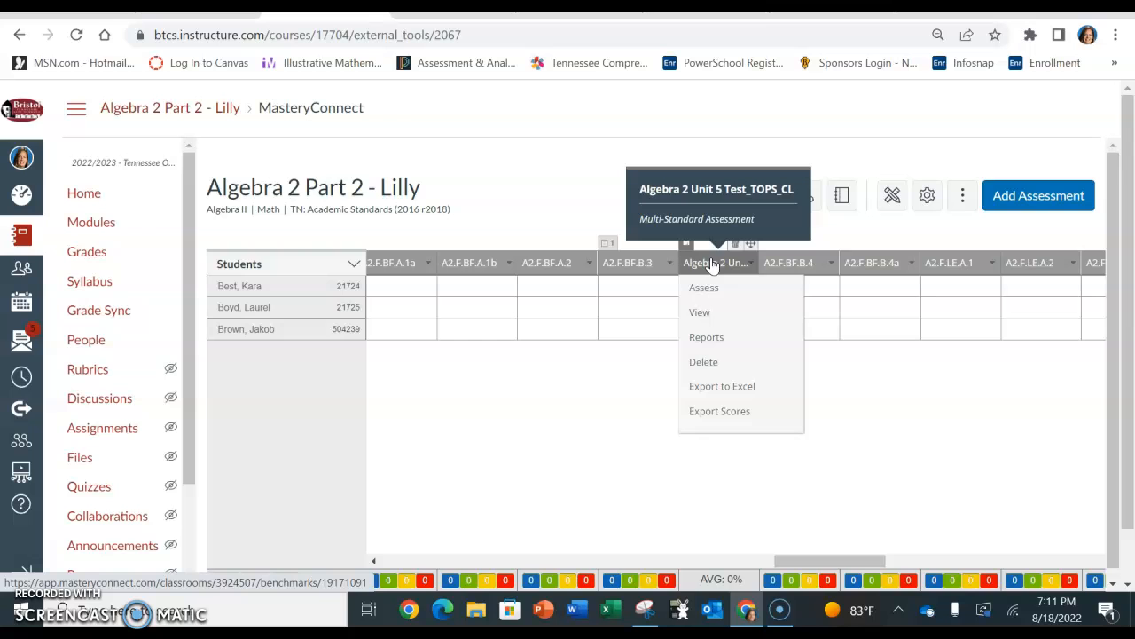
left_click(711, 263)
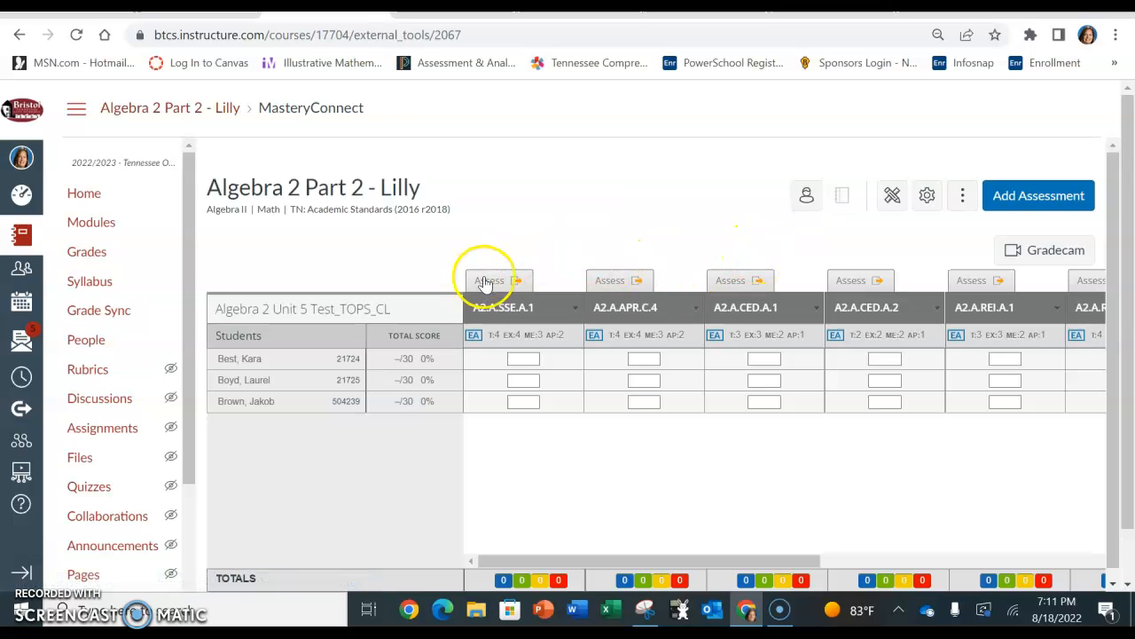
- Open the assessing options for Algebra 2 Unit 5 Test_TOPS_CL, enable Student Portal access, and close them
left_click(740, 282)
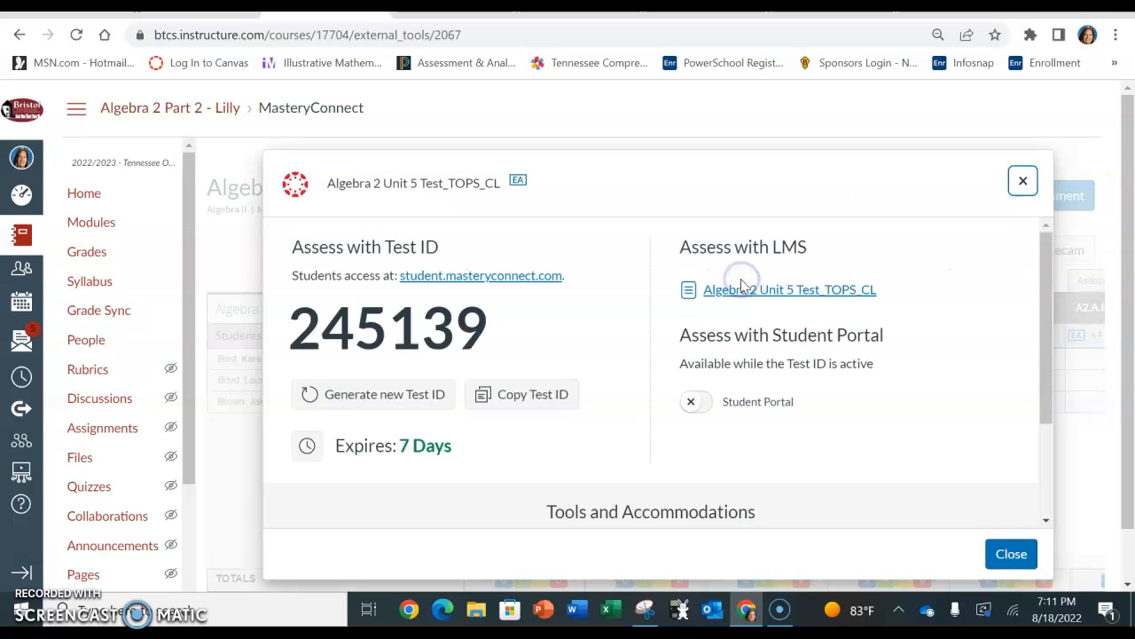
left_click(706, 409)
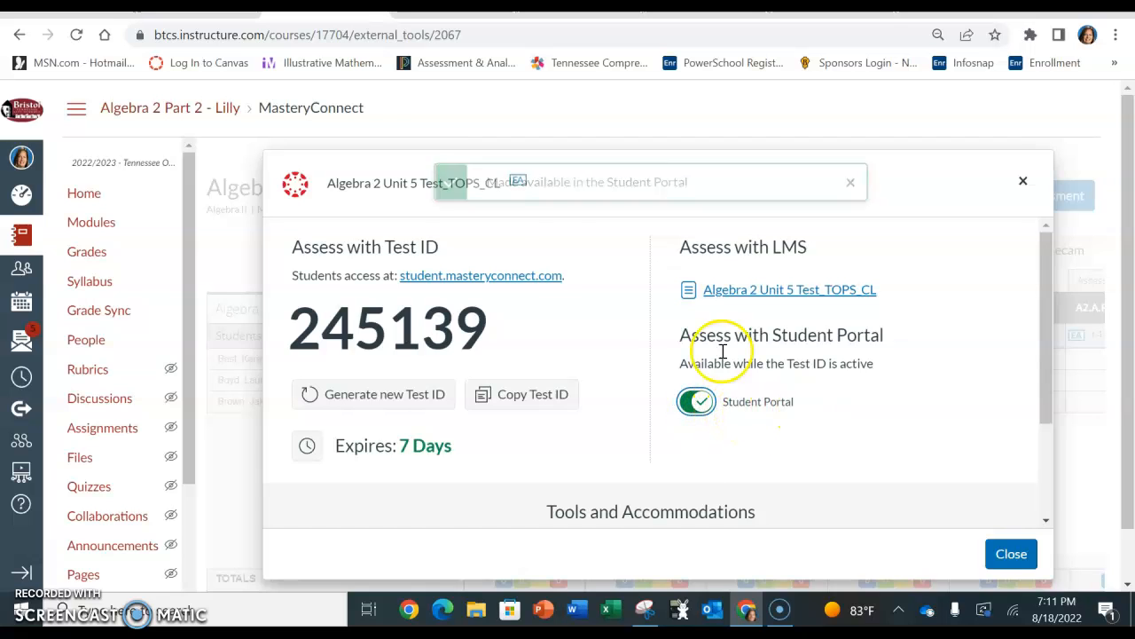
left_click(1005, 557)
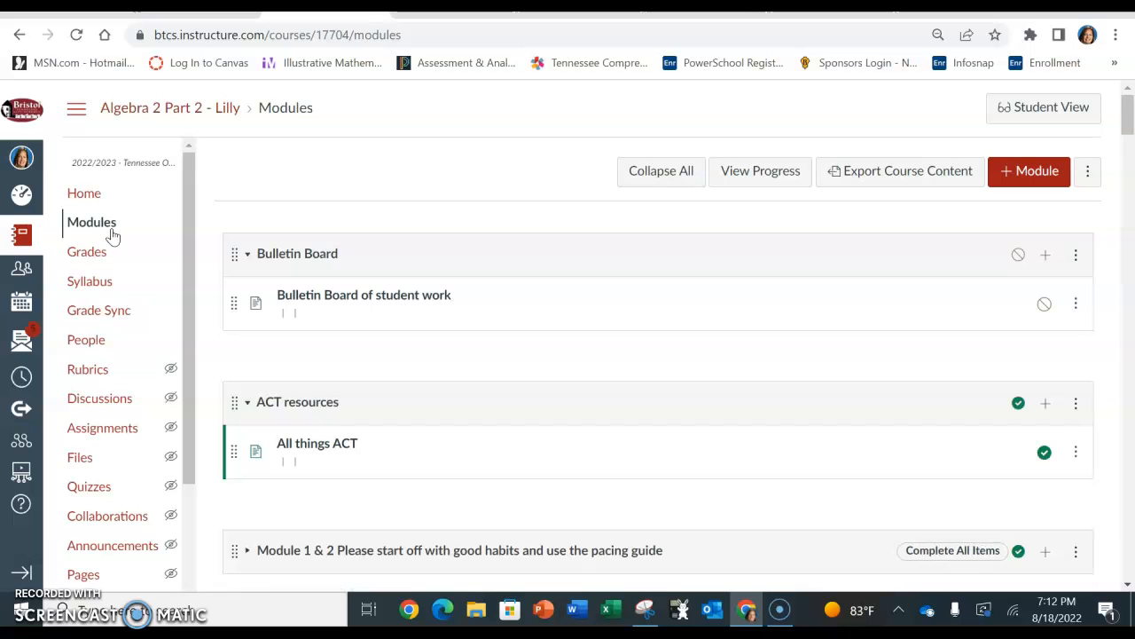
- In the course modules, add the existing assignment Algebra 2 Unit 5 Test_TOPS_CL to Module 4 without indentation
scroll(113, 236, "down", 6)
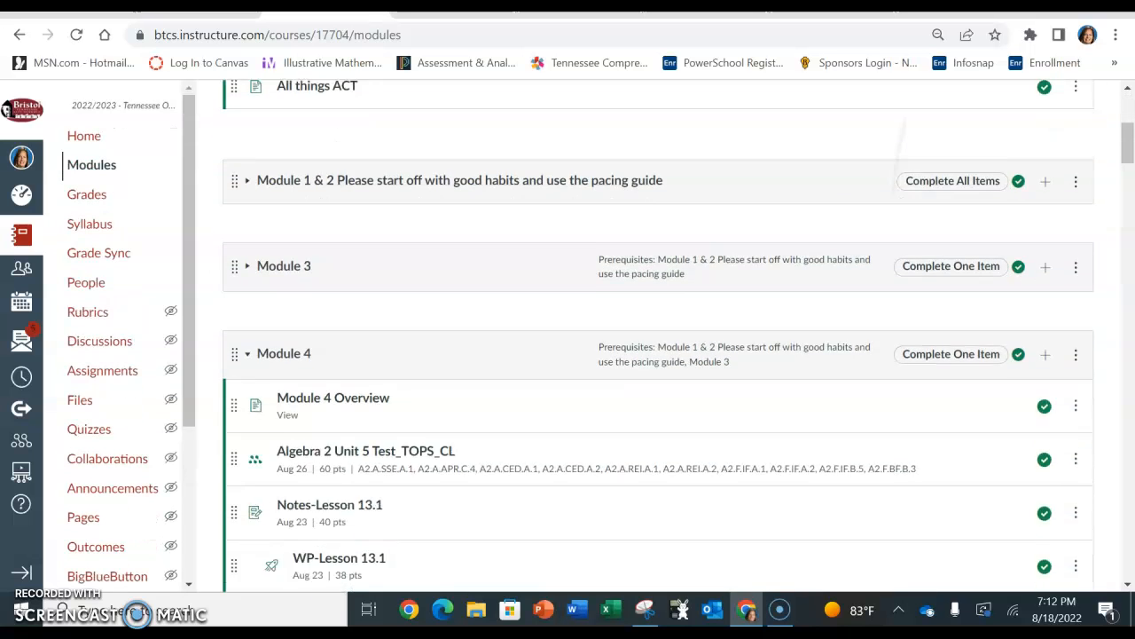
scroll(658, 335, "down", 1)
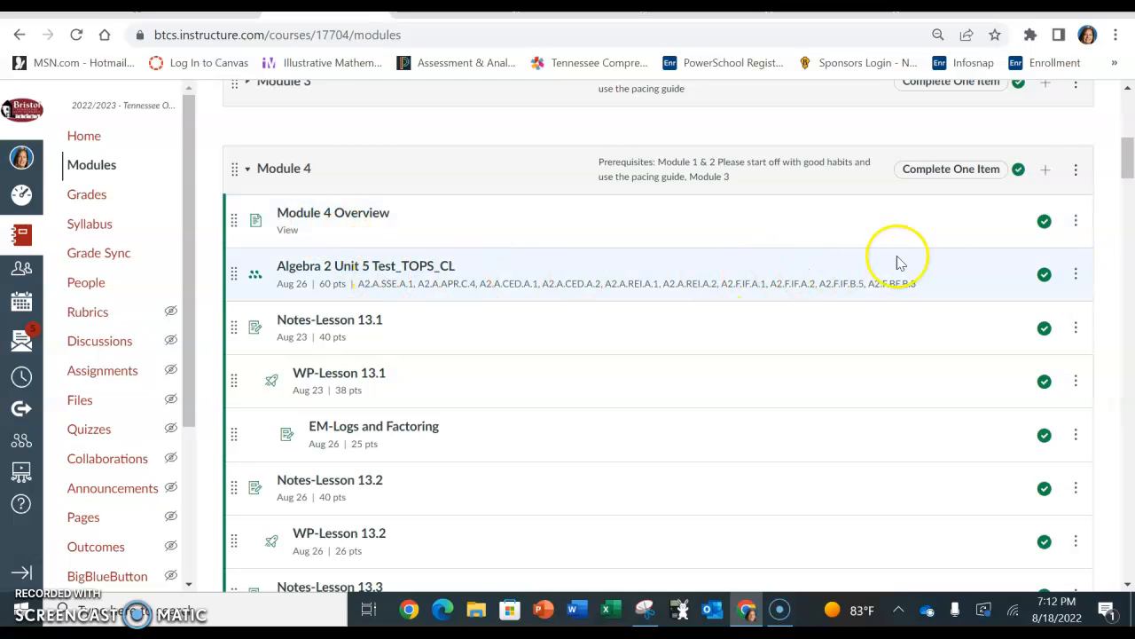
left_click(1048, 173)
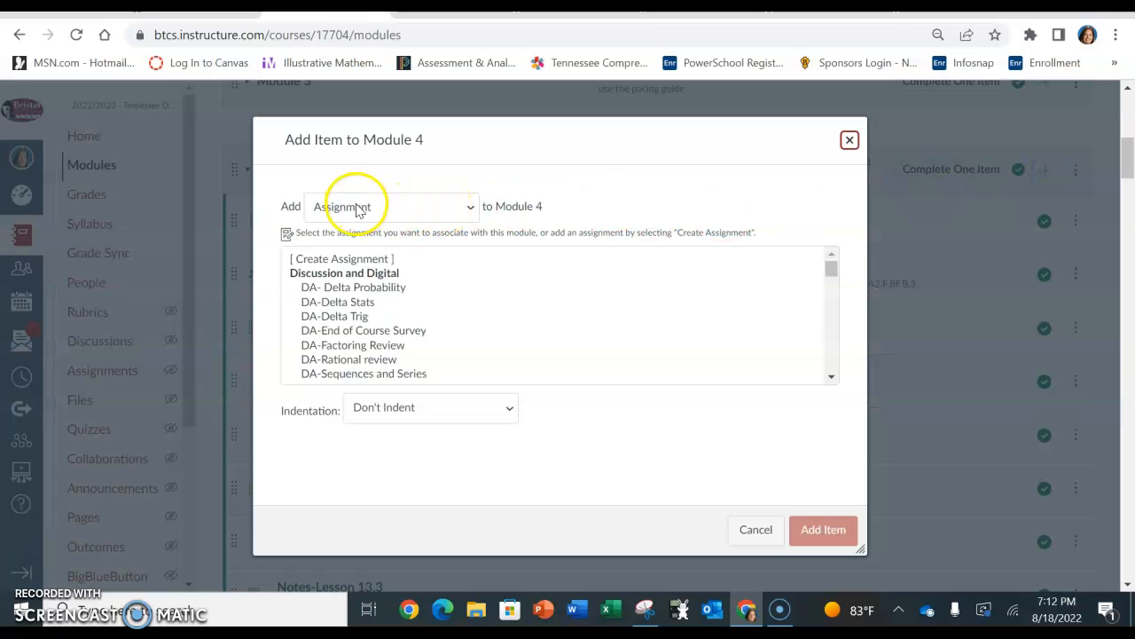
left_click(835, 377)
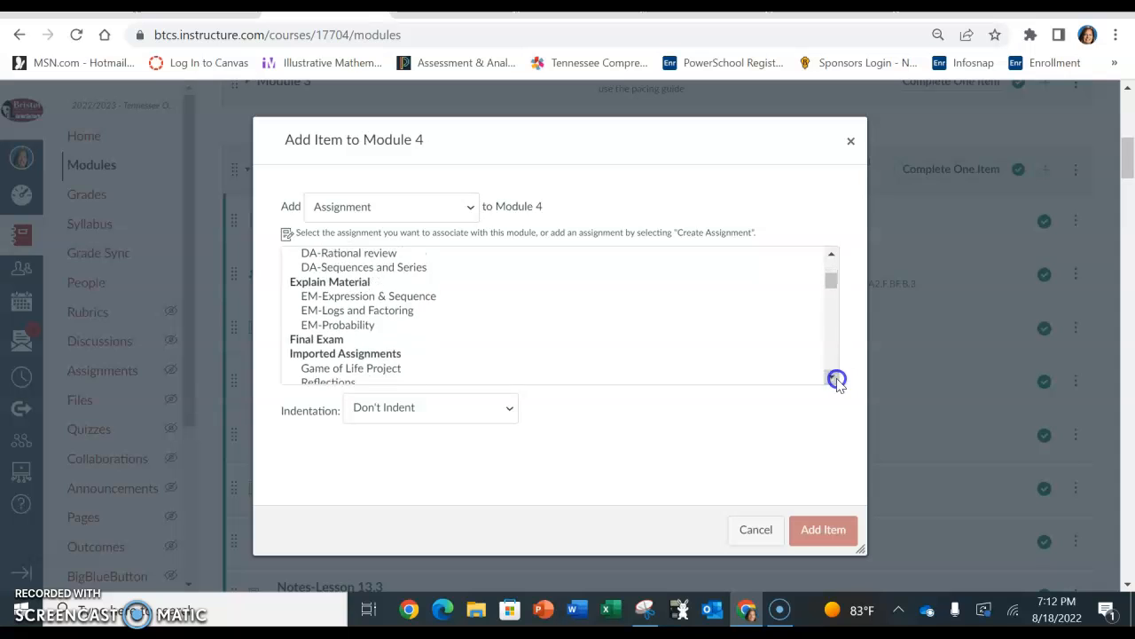
left_click(836, 378)
left_click(835, 377)
left_click(836, 378)
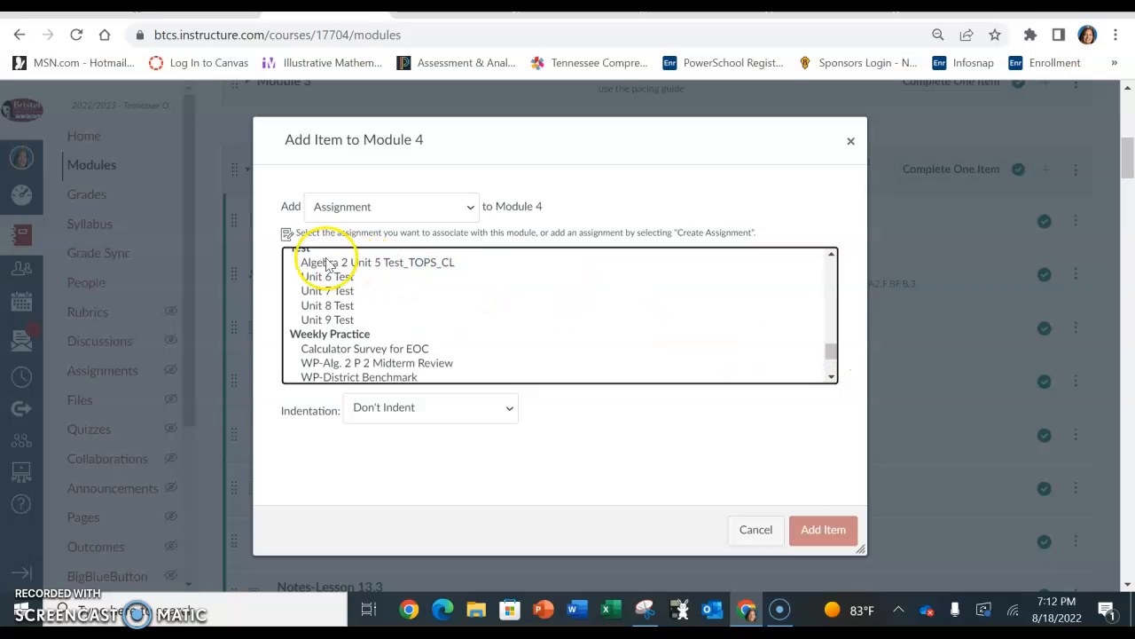
left_click(452, 270)
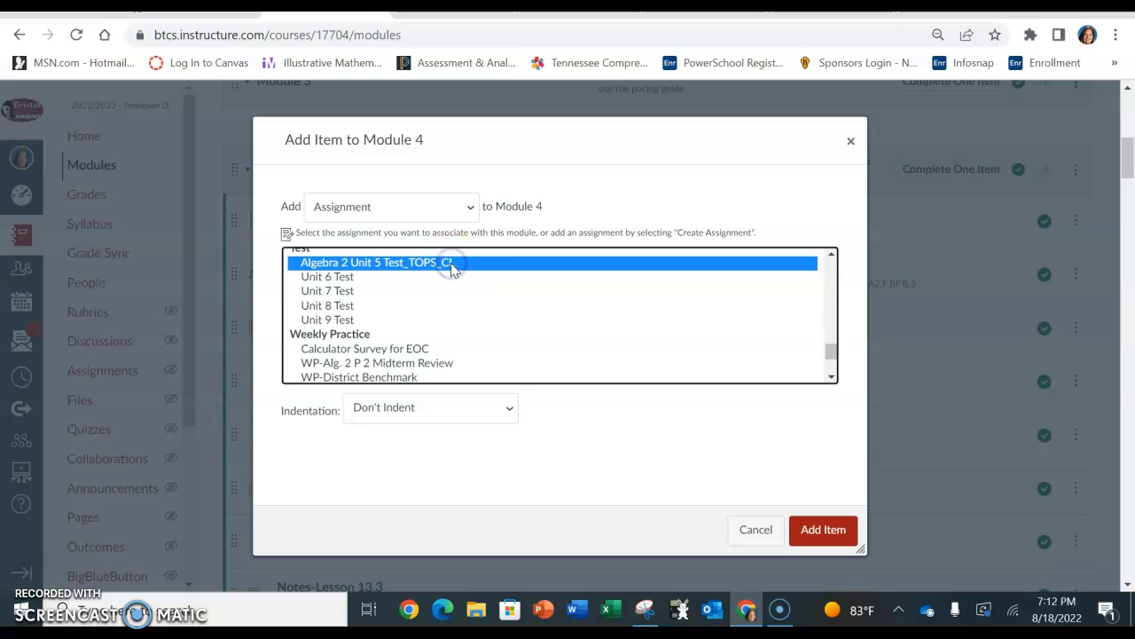
left_click(840, 538)
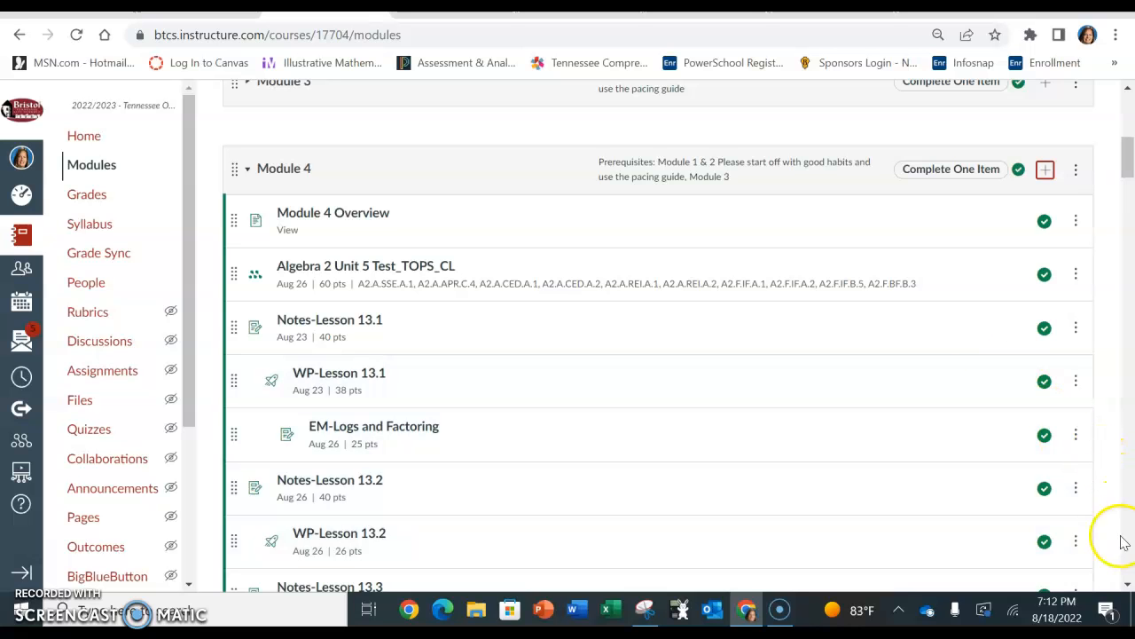
- Open the Algebra 2 Unit 5 Test_TOPS_CL assignment at the end of Module 4 and start editing its settings
left_click(1127, 584)
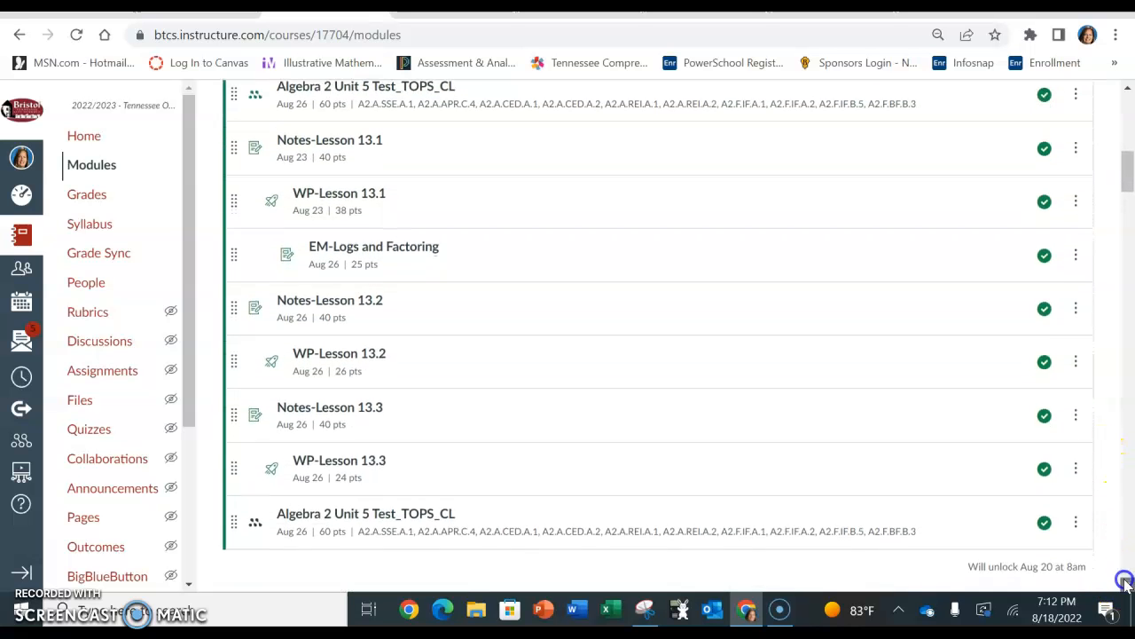
left_click(1127, 585)
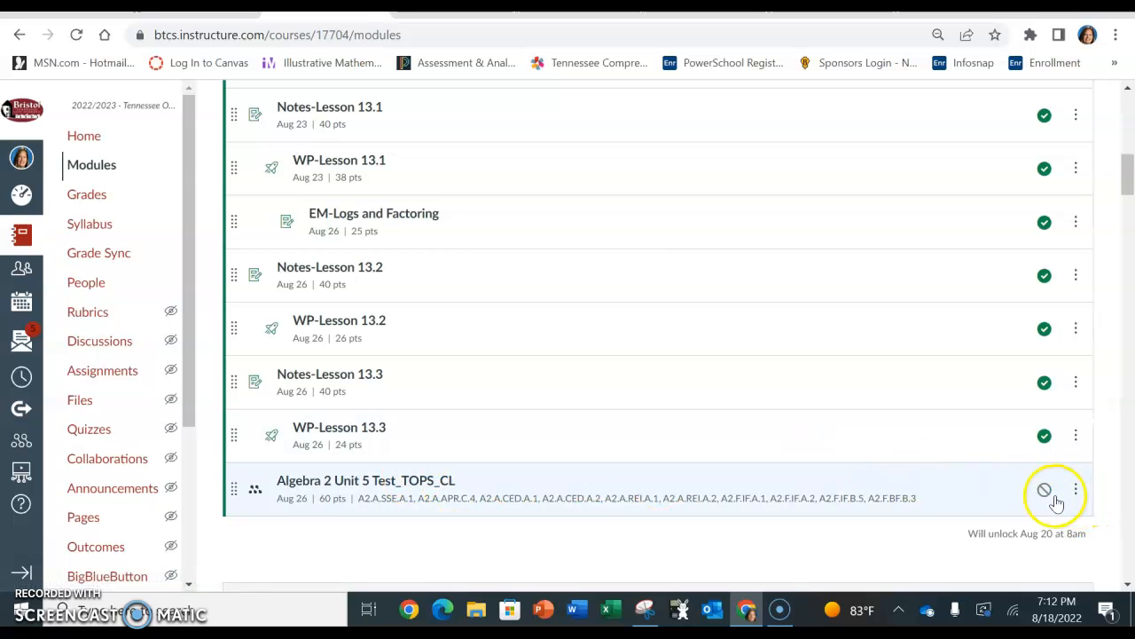
left_click(410, 487)
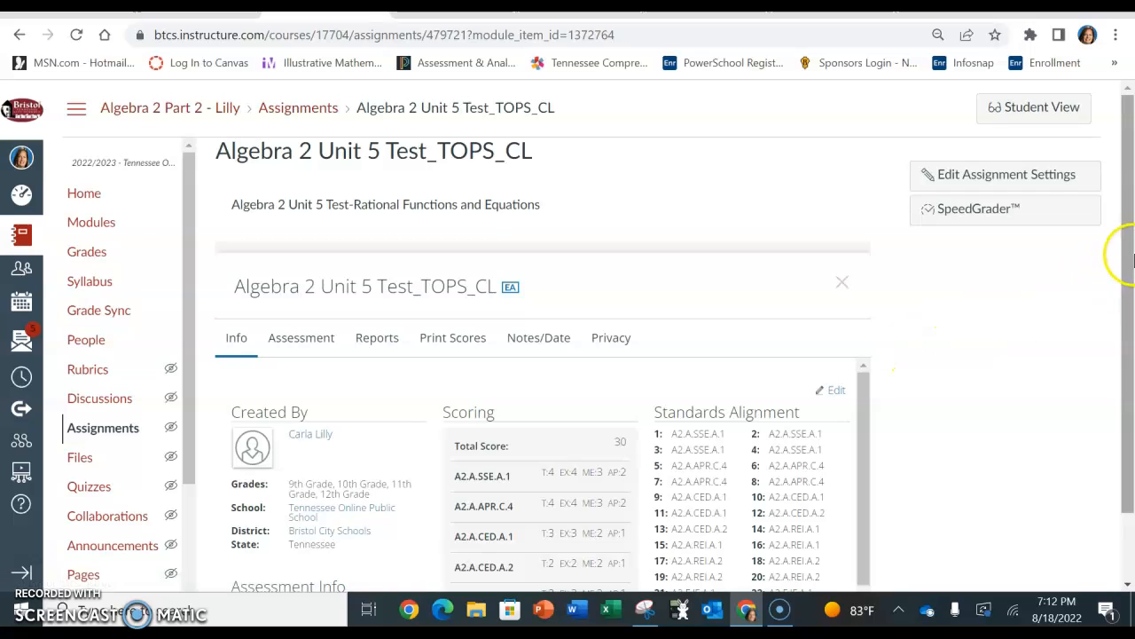
left_click(997, 179)
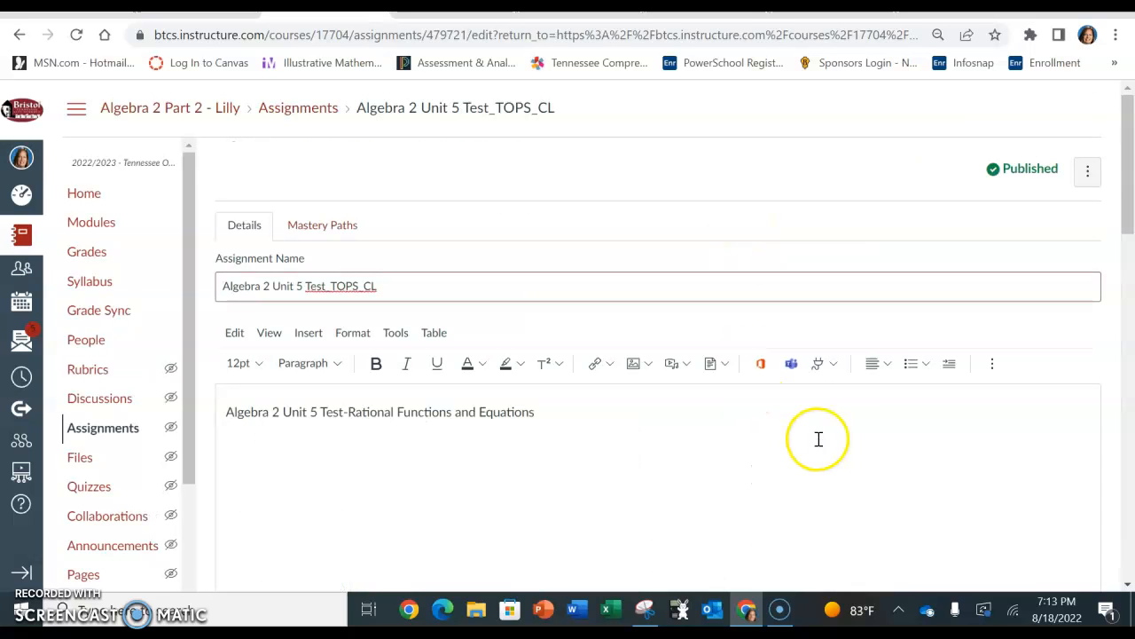
- Check the assignment's points and select Test as its assignment group
scroll(818, 439, "down", 5)
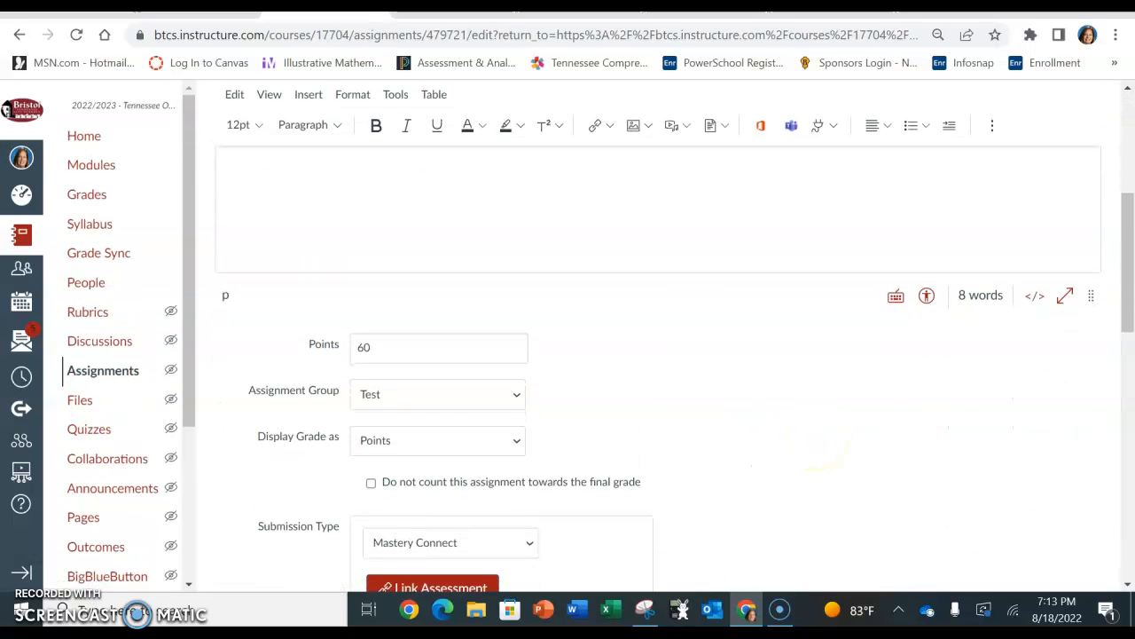
scroll(819, 438, "up", 2)
scroll(656, 355, "down", 3)
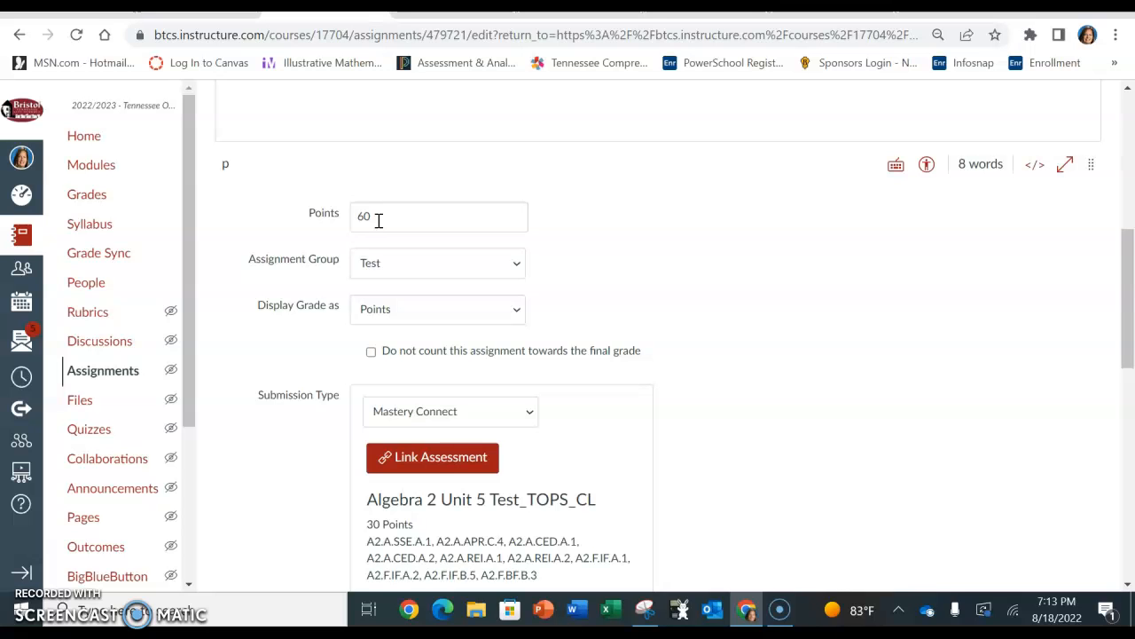
scroll(378, 220, "down", 1)
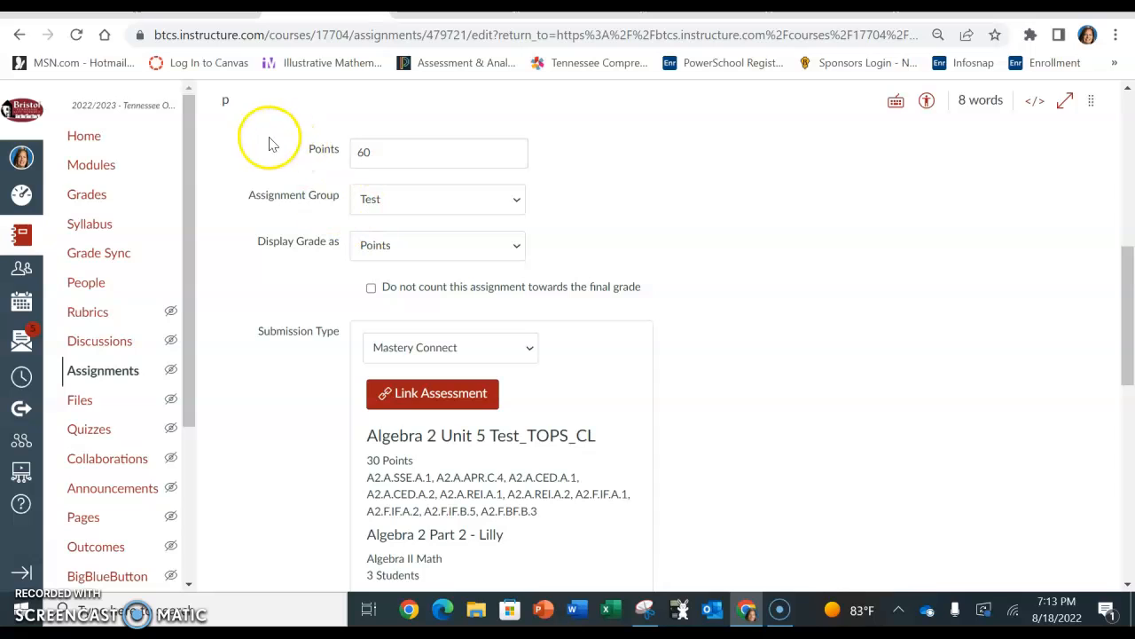
left_click(401, 206)
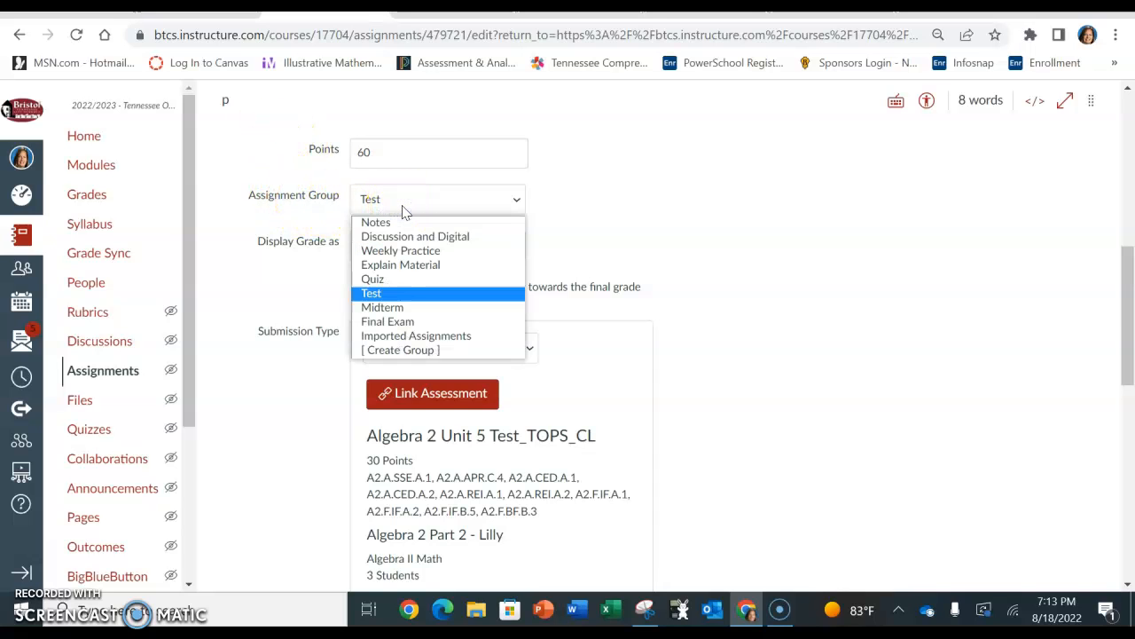
left_click(389, 295)
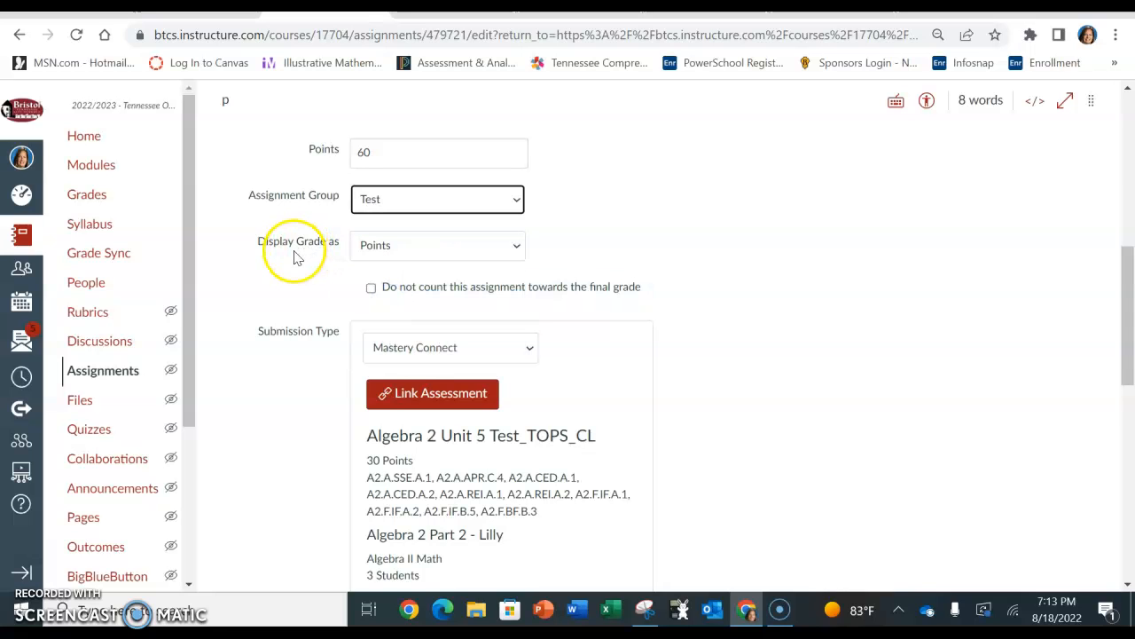
- Review the submission type, attempts, PowerSchool sync and due date, save the assignment settings, and go back to the course modules
scroll(297, 255, "down", 3)
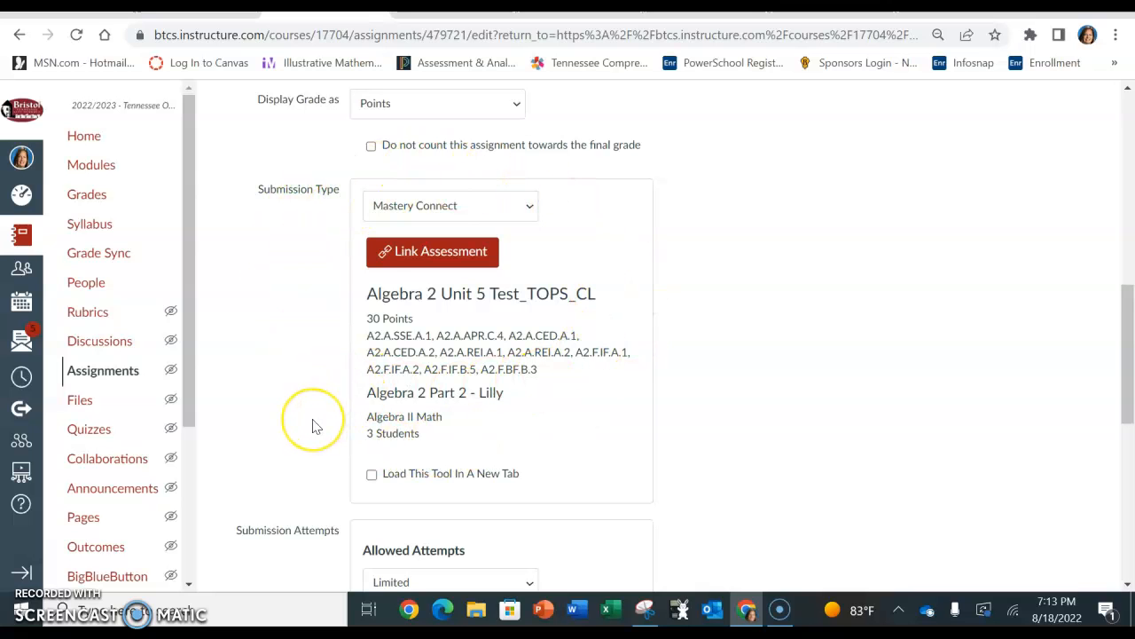
scroll(280, 488, "down", 5)
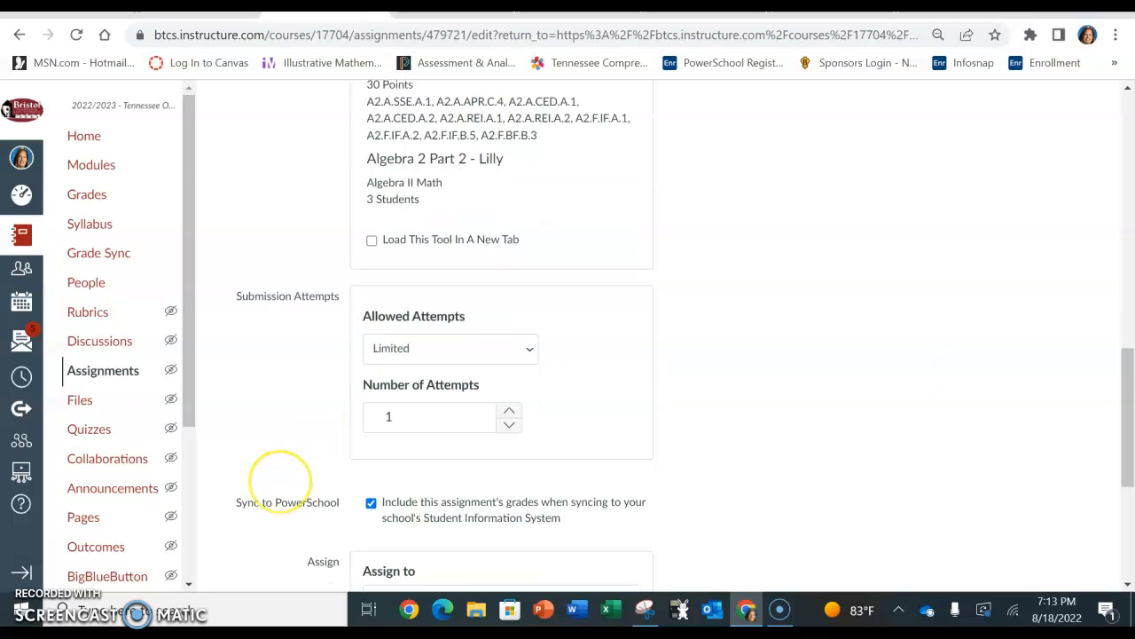
scroll(270, 486, "down", 1)
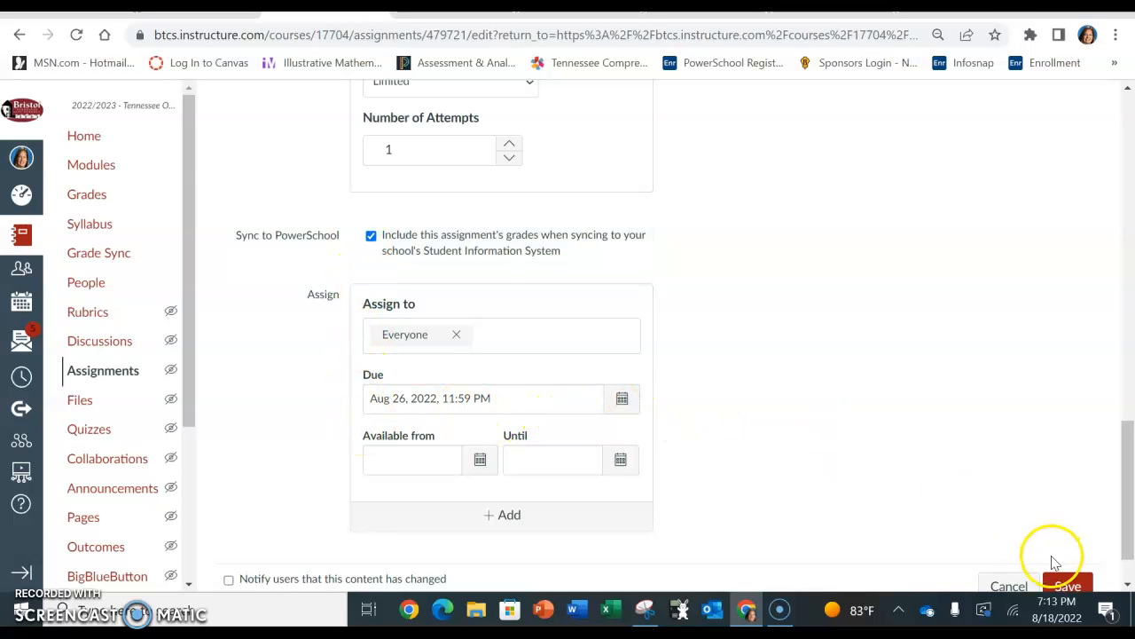
left_click(1067, 586)
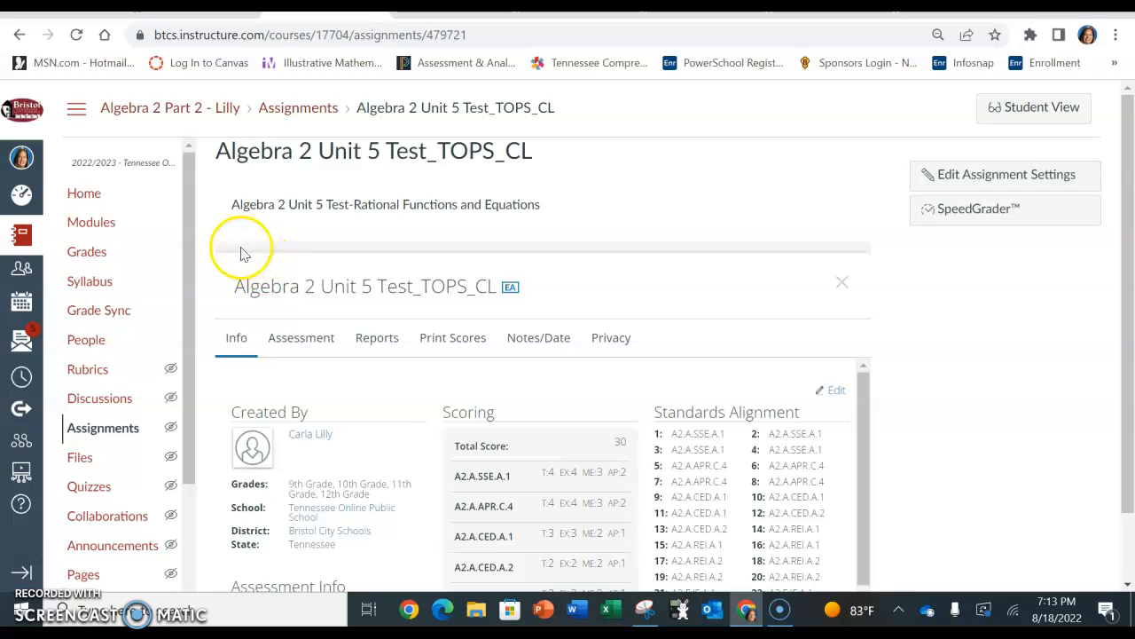
left_click(84, 227)
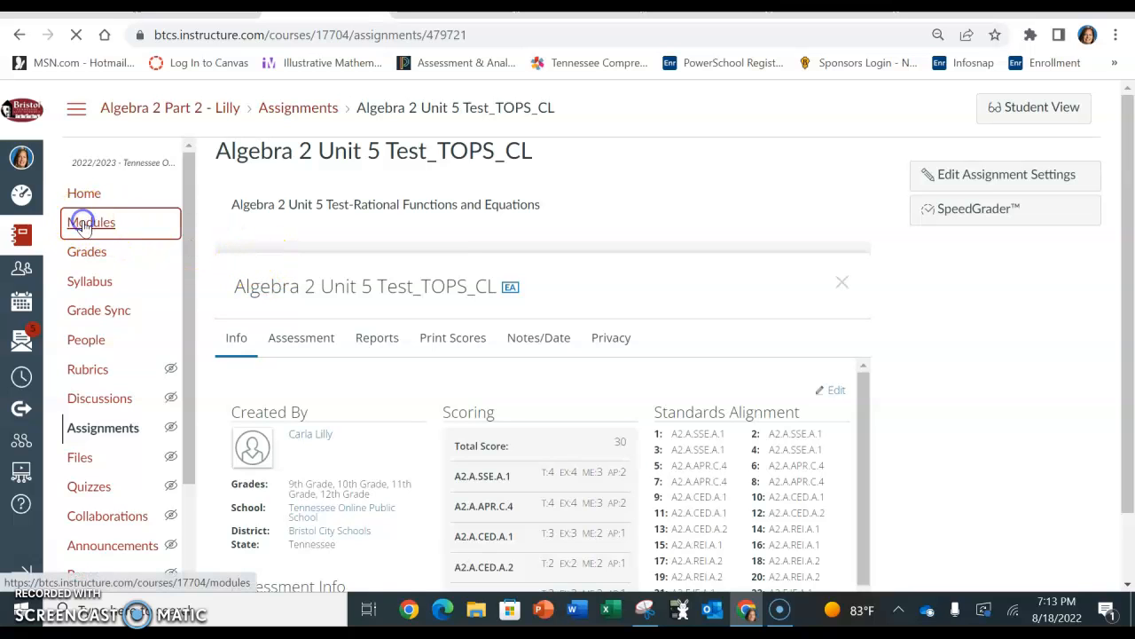